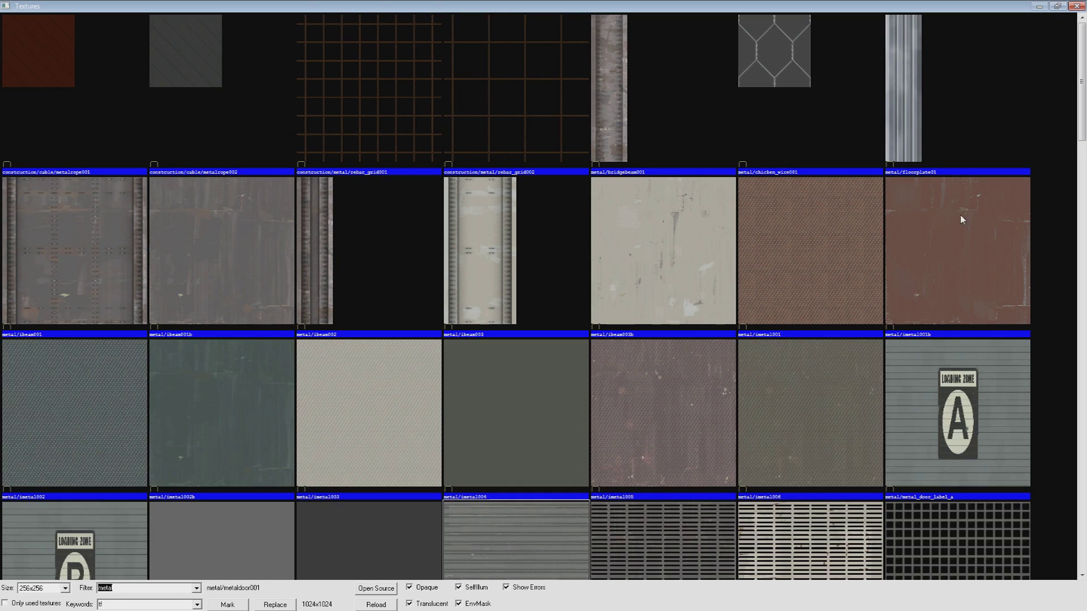
Browse the metal textures and create a 16 x 128 x 192 block on the floor using metal/metaldoor001.
{"action": "scroll", "coordinate": [523, 328], "scroll_direction": "down", "scroll_amount": 5}
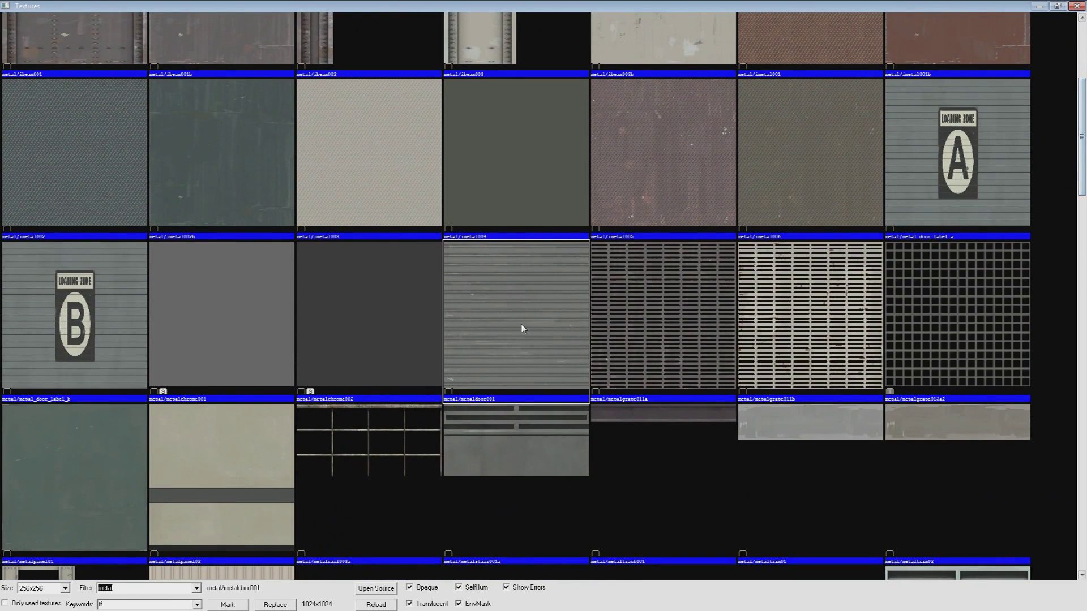
{"action": "left_click", "coordinate": [1076, 6]}
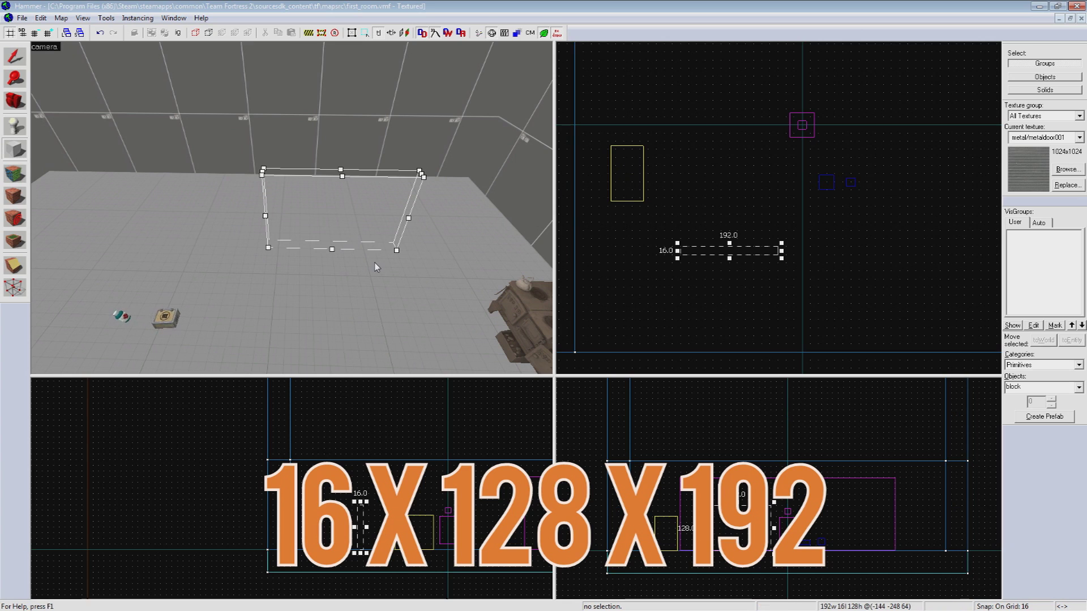
{"action": "key", "text": "Return"}
{"action": "left_click", "coordinate": [14, 57]}
Examine the new metal door brush from several angles in the 3D view.
{"action": "key", "text": "z"}
{"action": "key", "text": "a"}
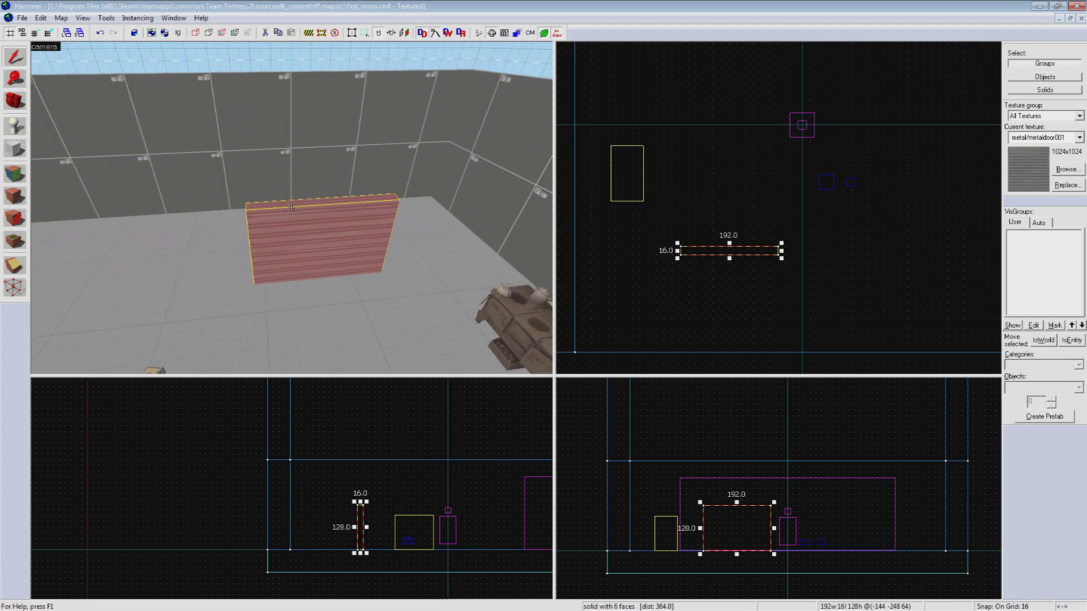
{"action": "key", "text": "w"}
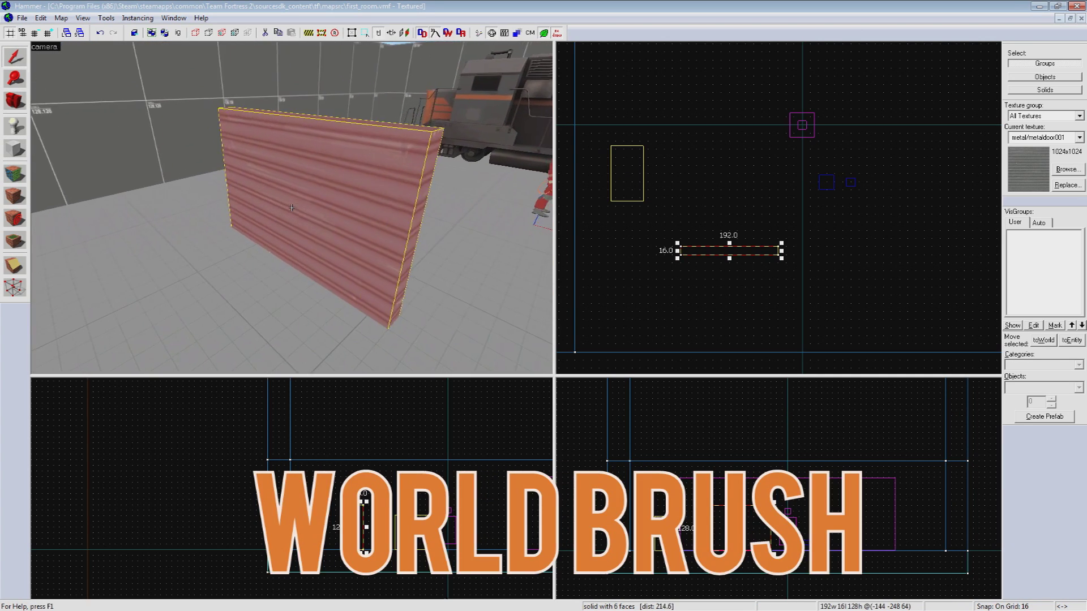
{"action": "key", "text": "a"}
{"action": "key", "text": "d"}
{"action": "key", "text": "a"}
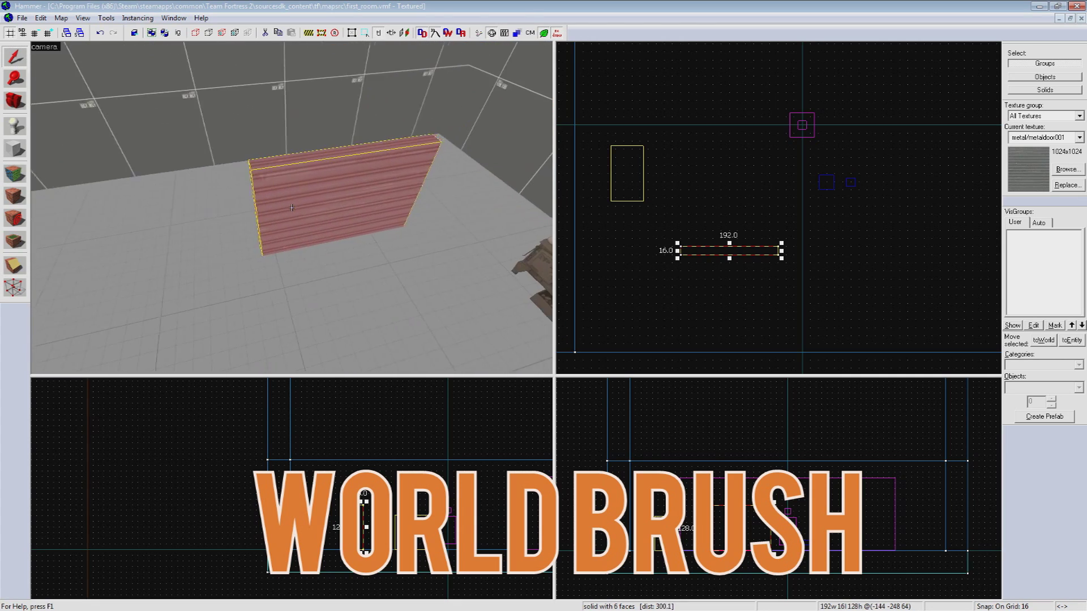
{"action": "key", "text": "d"}
{"action": "key", "text": "w"}
{"action": "key", "text": "z"}
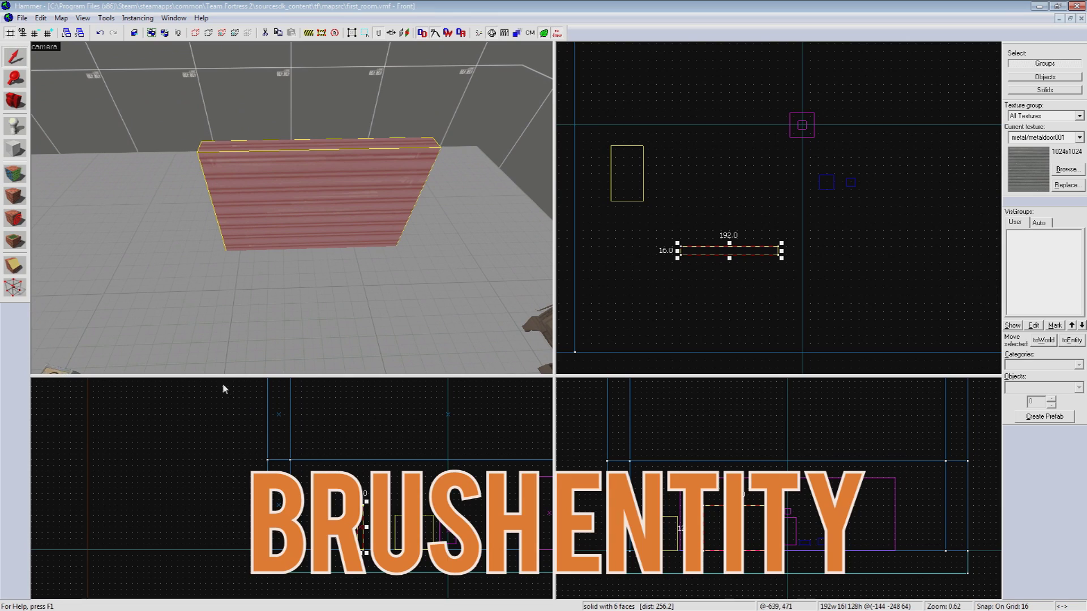
Tie the metal door brush to an entity and set its class to func_door.
{"action": "left_click", "coordinate": [208, 337]}
{"action": "left_click", "coordinate": [327, 184]}
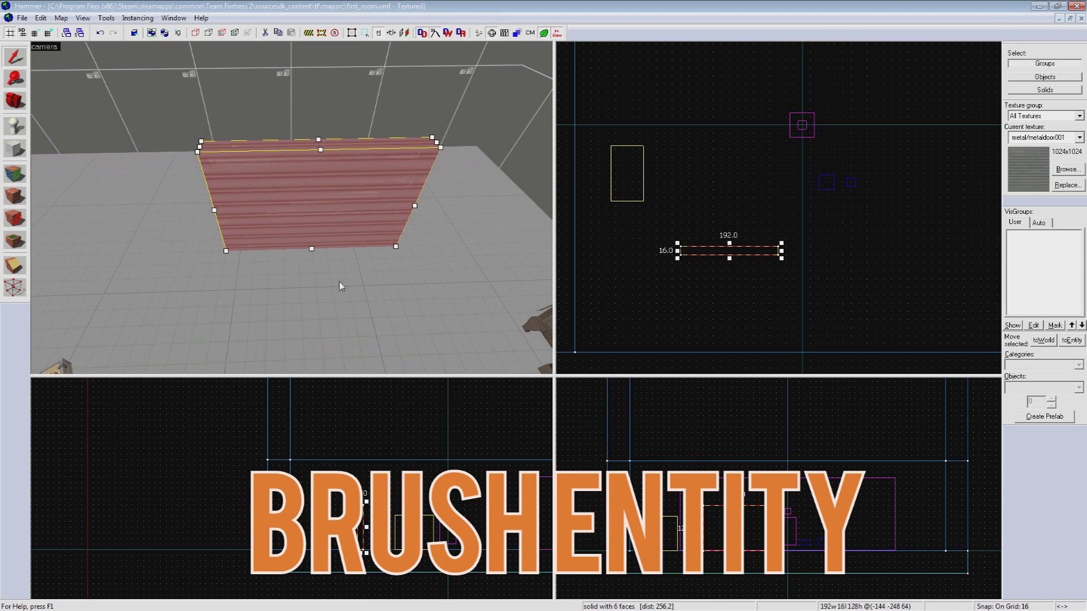
{"action": "key", "text": "ctrl+t"}
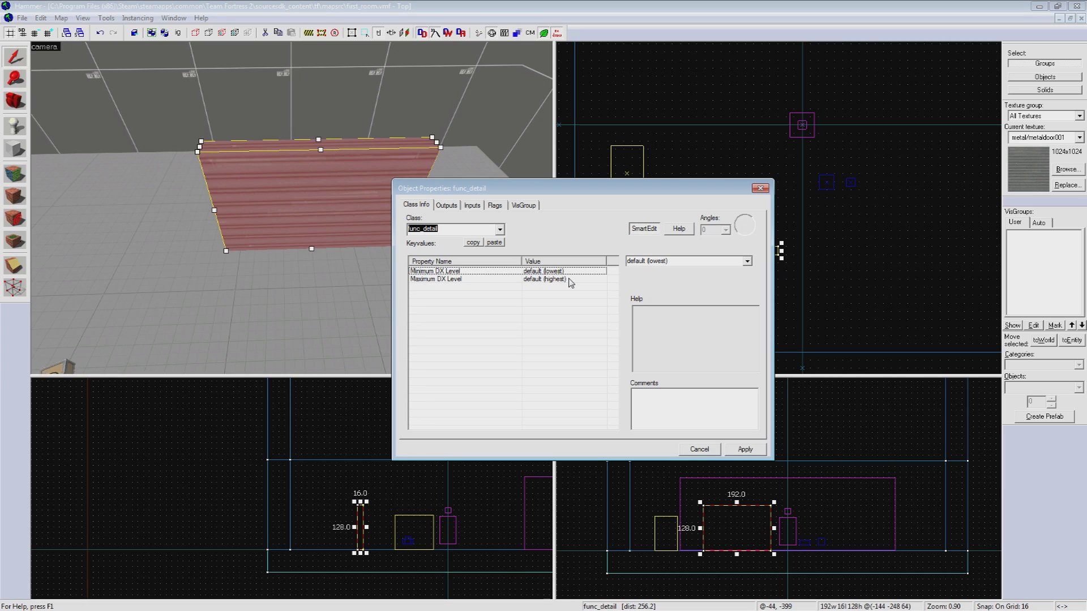
{"action": "type", "text": "func_door"}
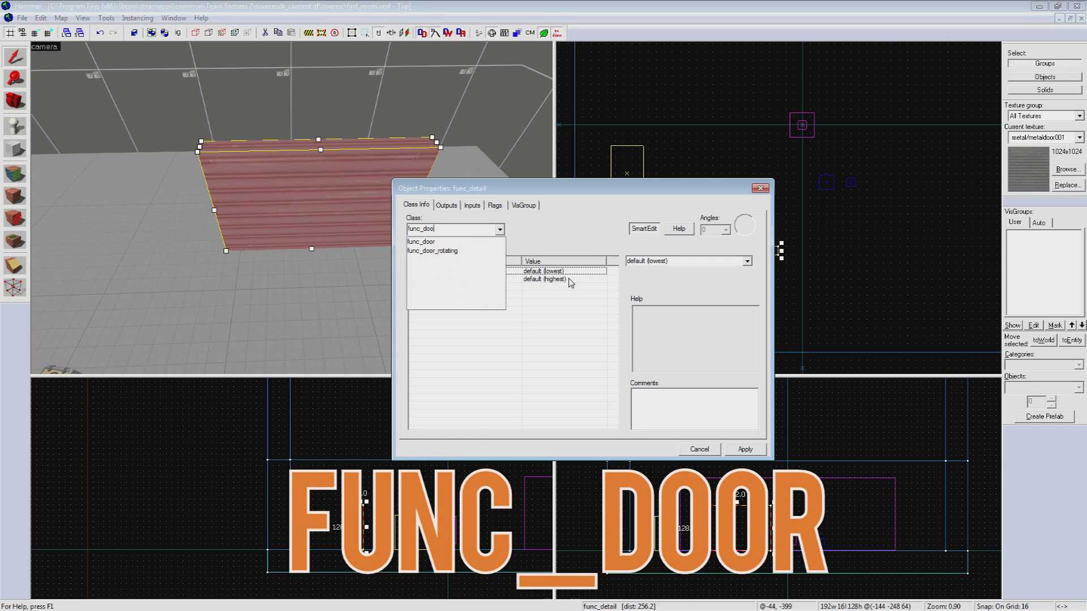
{"action": "key", "text": "Return"}
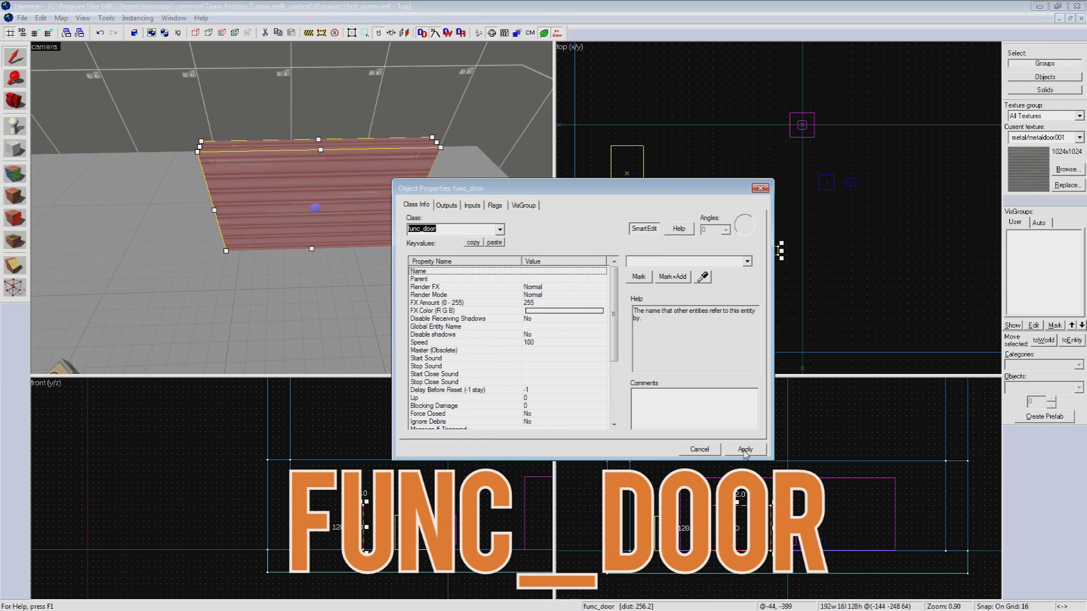
{"action": "left_click", "coordinate": [745, 450]}
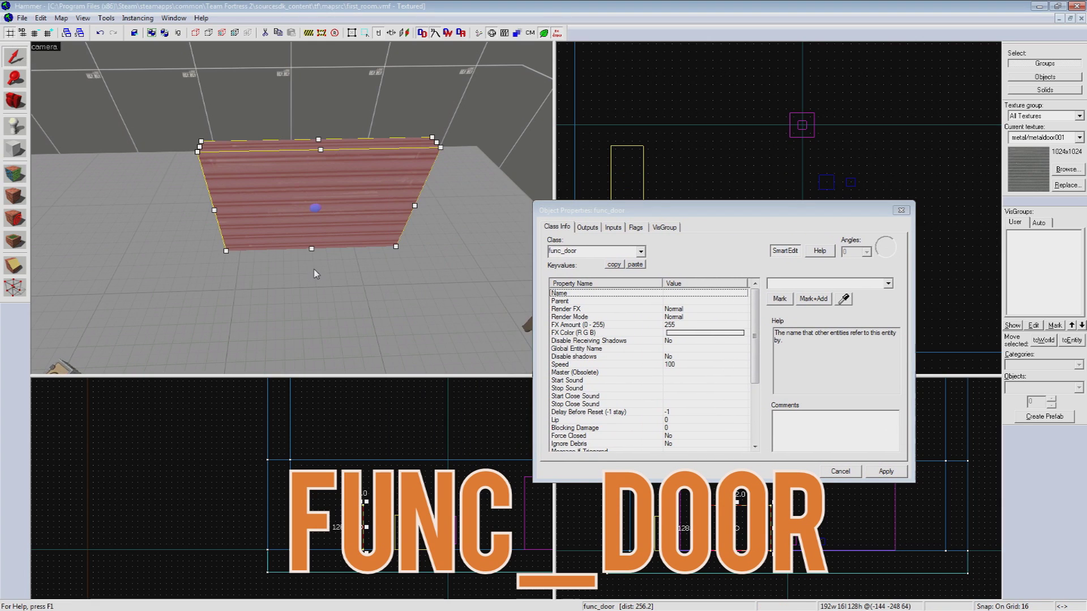
Inspect the func_door entity up close and from the other side in the 3D view.
{"action": "key", "text": "z"}
{"action": "key", "text": "w"}
{"action": "key", "text": "s"}
{"action": "key", "text": "w"}
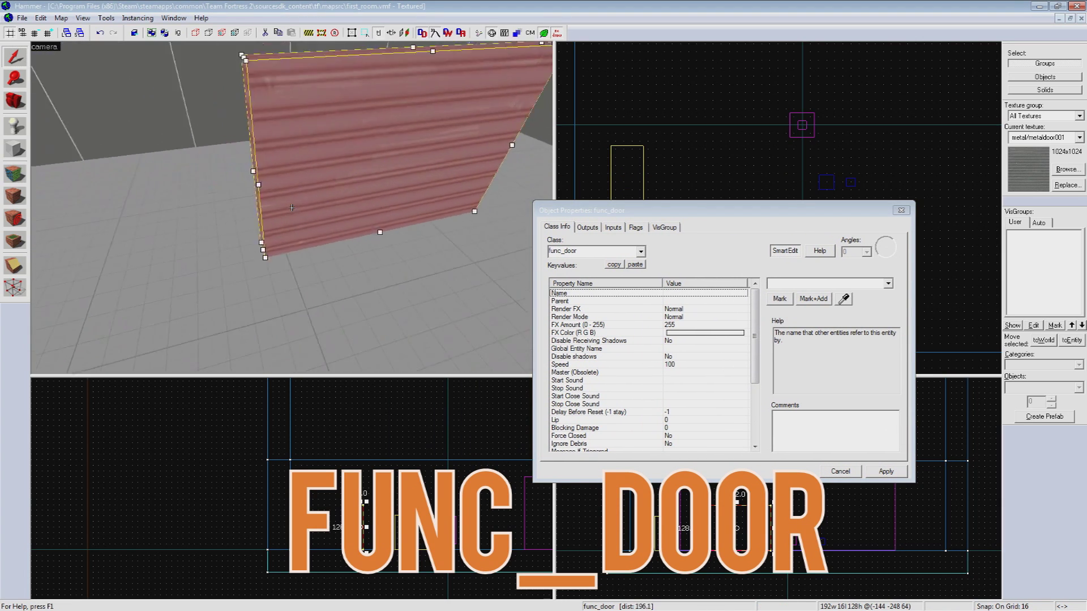
{"action": "key", "text": "a"}
{"action": "key", "text": "d"}
{"action": "key", "text": "z"}
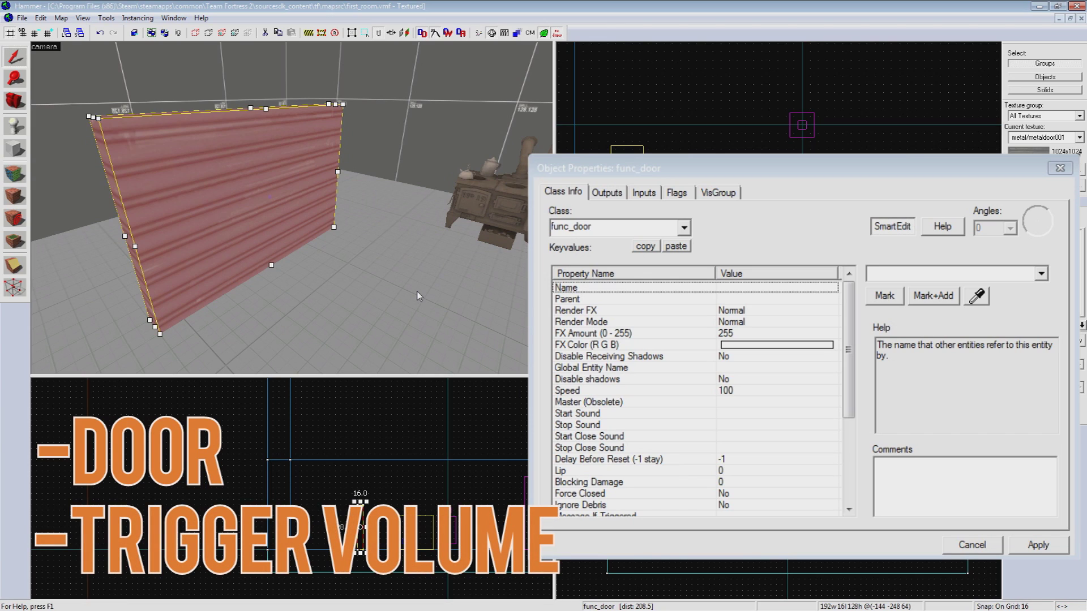
Name the door entity red_door and set its Speed to 500.
{"action": "left_click", "coordinate": [759, 288]}
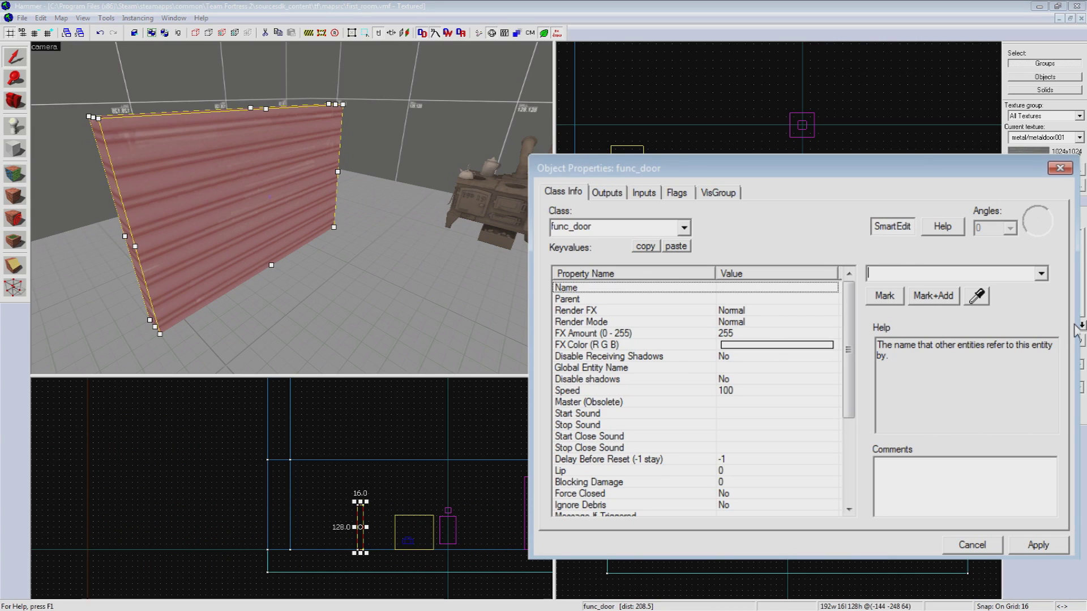
{"action": "type", "text": "red_dooir"}
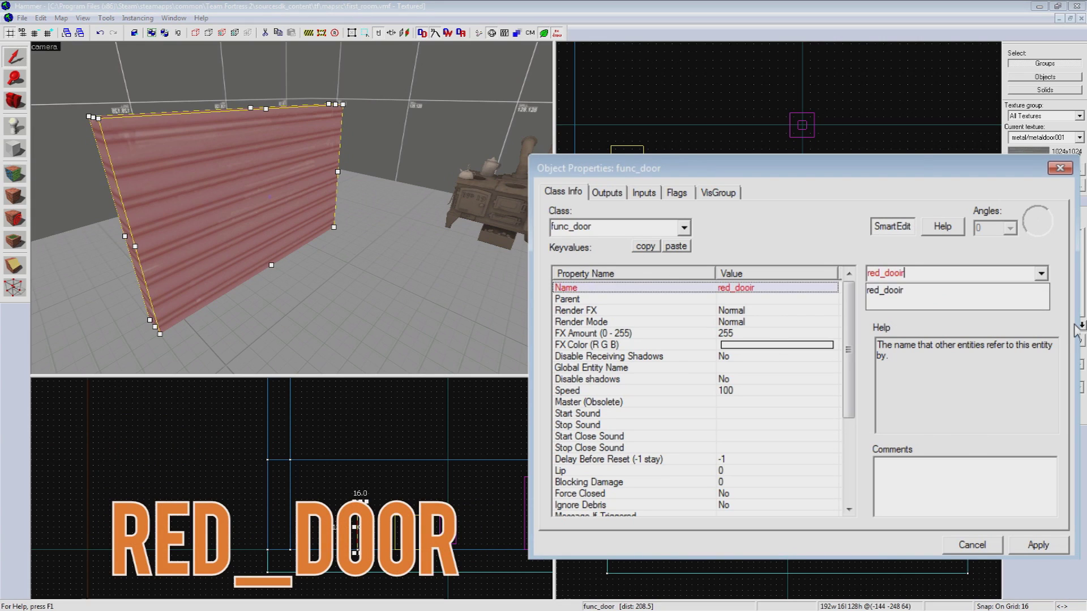
{"action": "key", "text": "Return"}
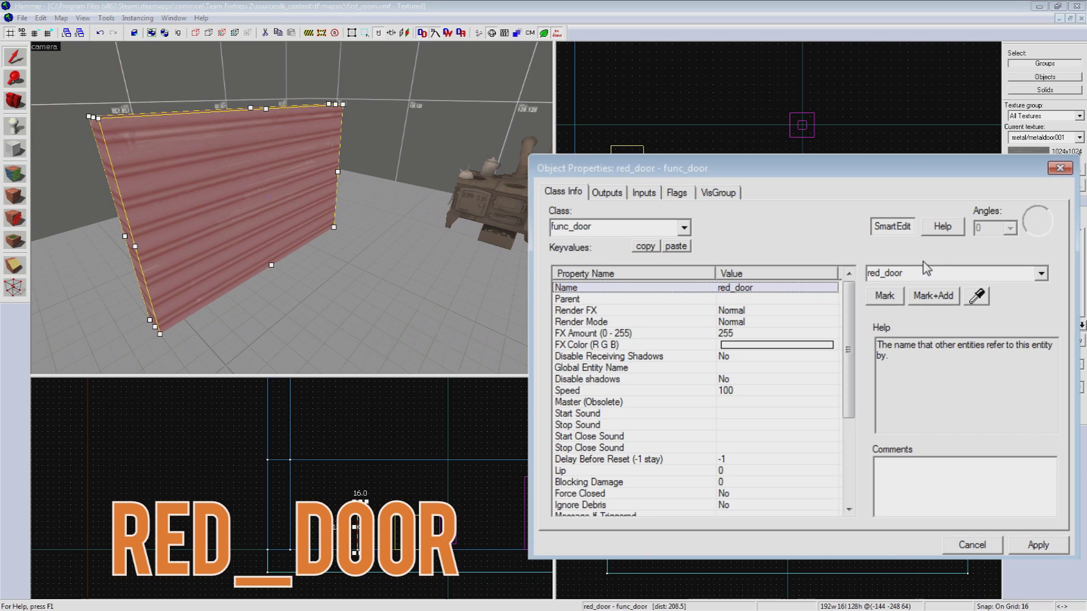
{"action": "left_click", "coordinate": [787, 390]}
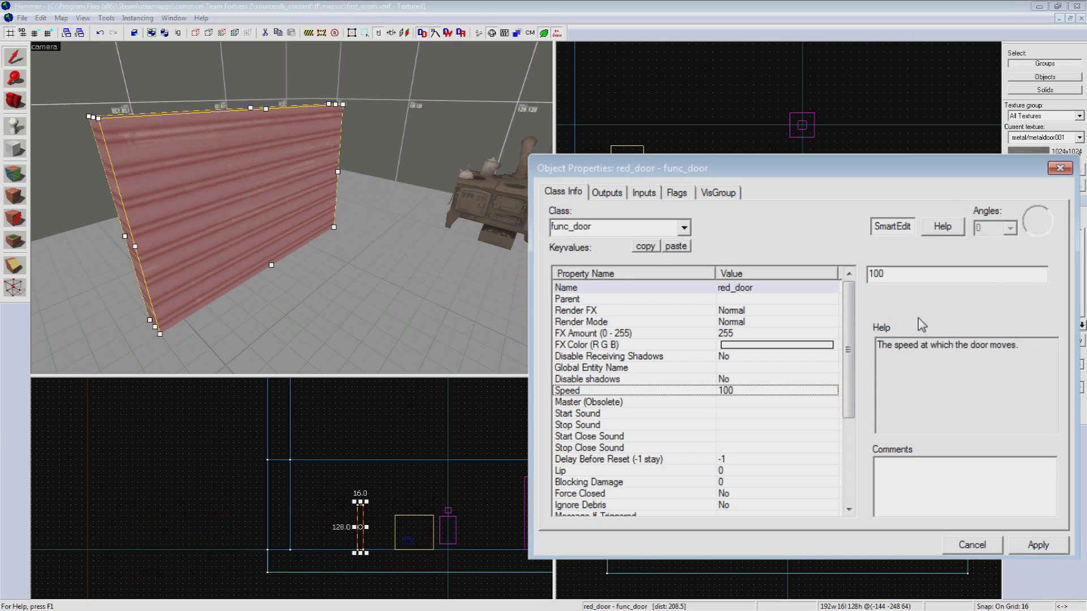
{"action": "left_click_drag", "start_coordinate": [919, 275], "coordinate": [789, 265]}
{"action": "type", "text": "500"}
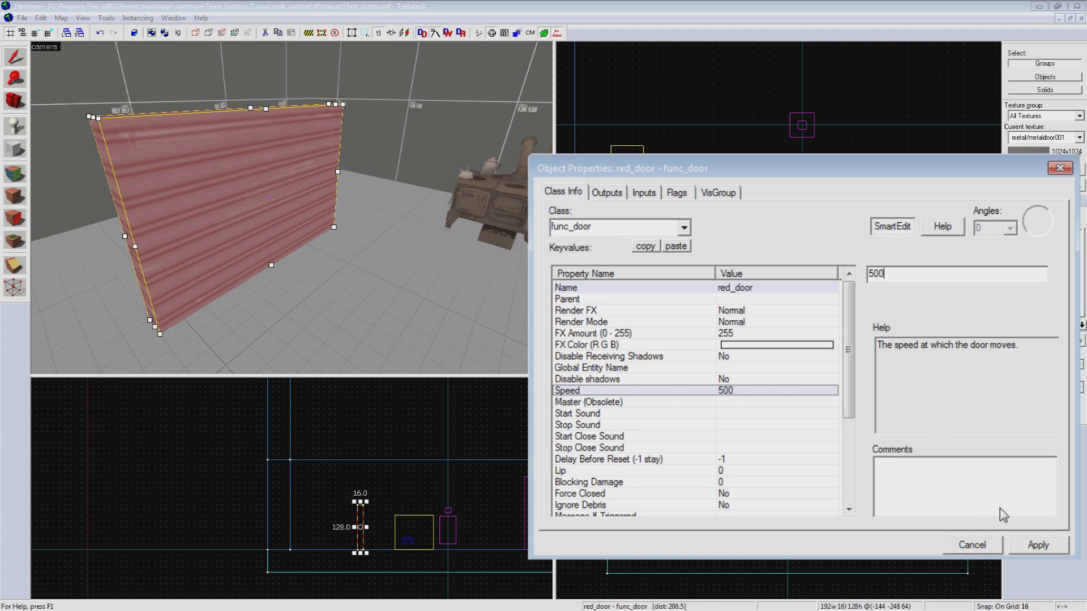
Review the door's Delay Before Reset property and set its Lip to -2.
{"action": "scroll", "coordinate": [849, 418], "scroll_direction": "down", "scroll_amount": 1}
{"action": "scroll", "coordinate": [849, 420], "scroll_direction": "down", "scroll_amount": 1}
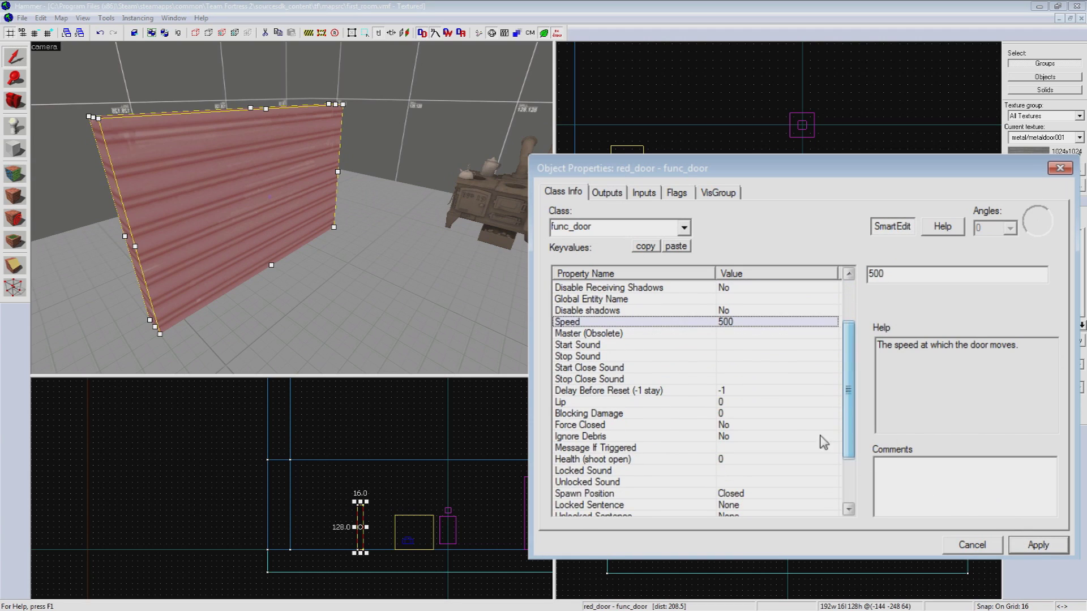
{"action": "left_click", "coordinate": [744, 390]}
{"action": "left_click_drag", "start_coordinate": [851, 384], "coordinate": [858, 426]}
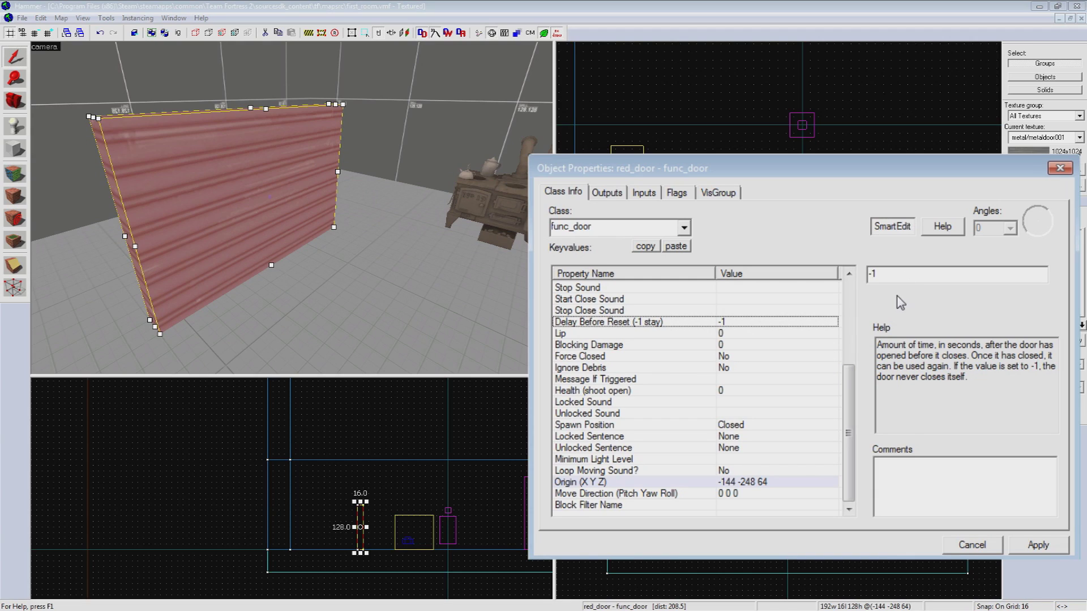
{"action": "left_click", "coordinate": [739, 335]}
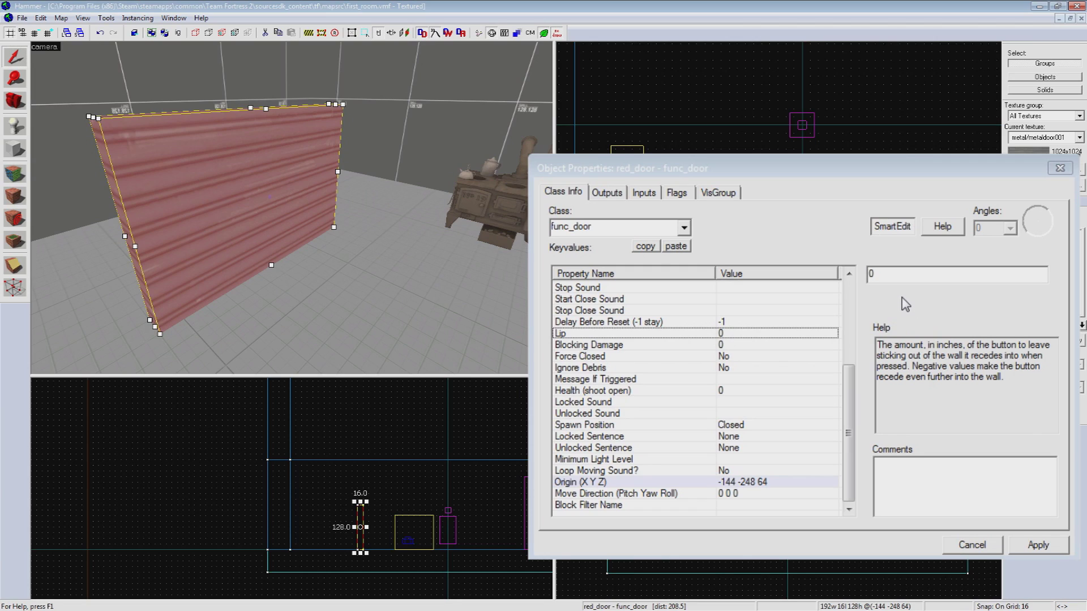
{"action": "left_click", "coordinate": [906, 275]}
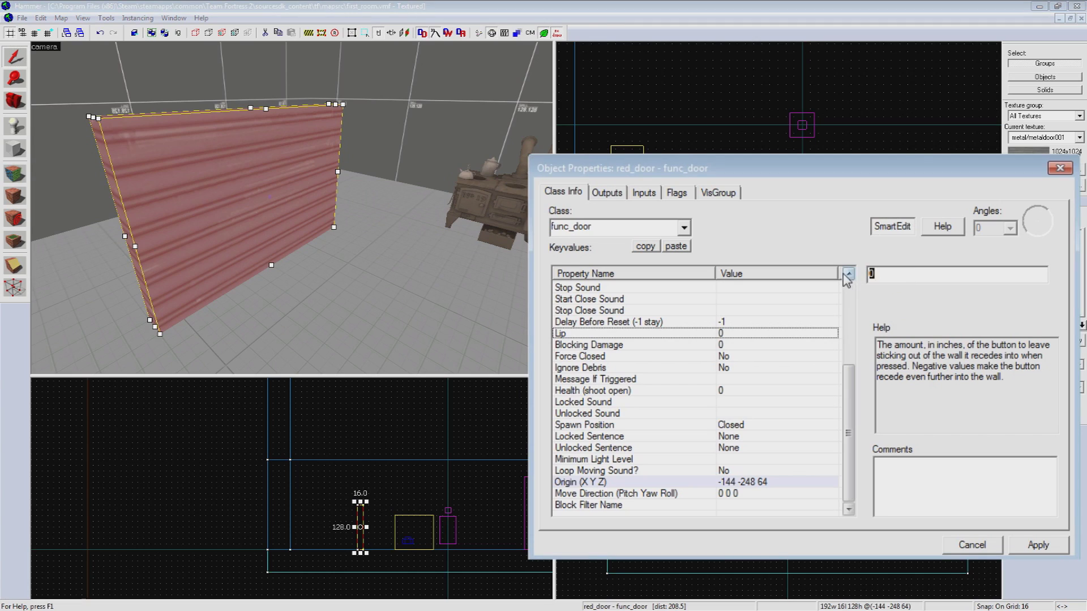
{"action": "type", "text": "-2"}
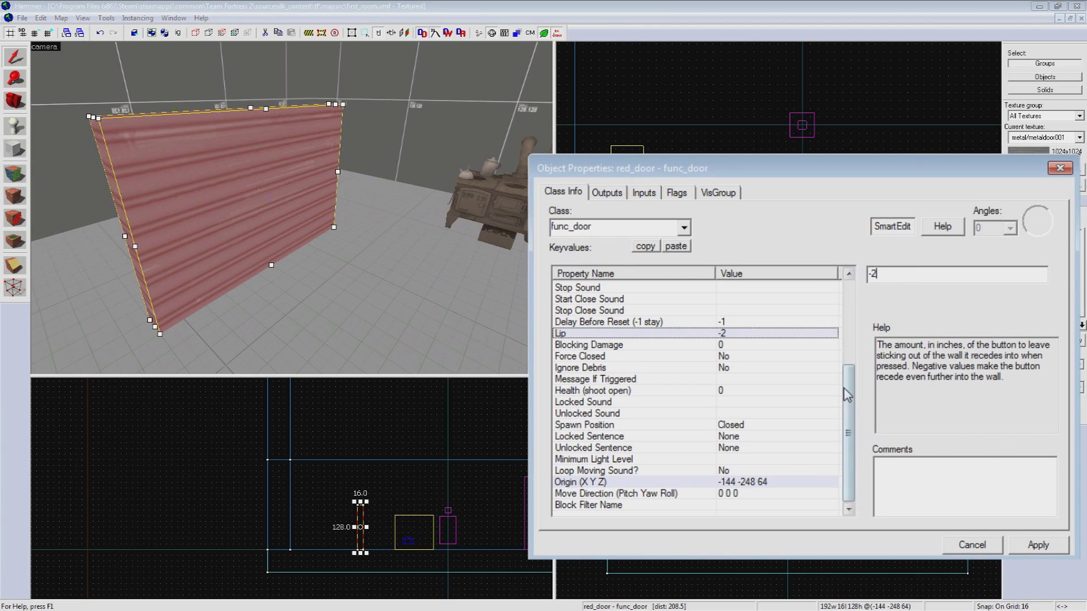
Set the door's Move Direction to Up, apply the properties and close them.
{"action": "left_click", "coordinate": [755, 494]}
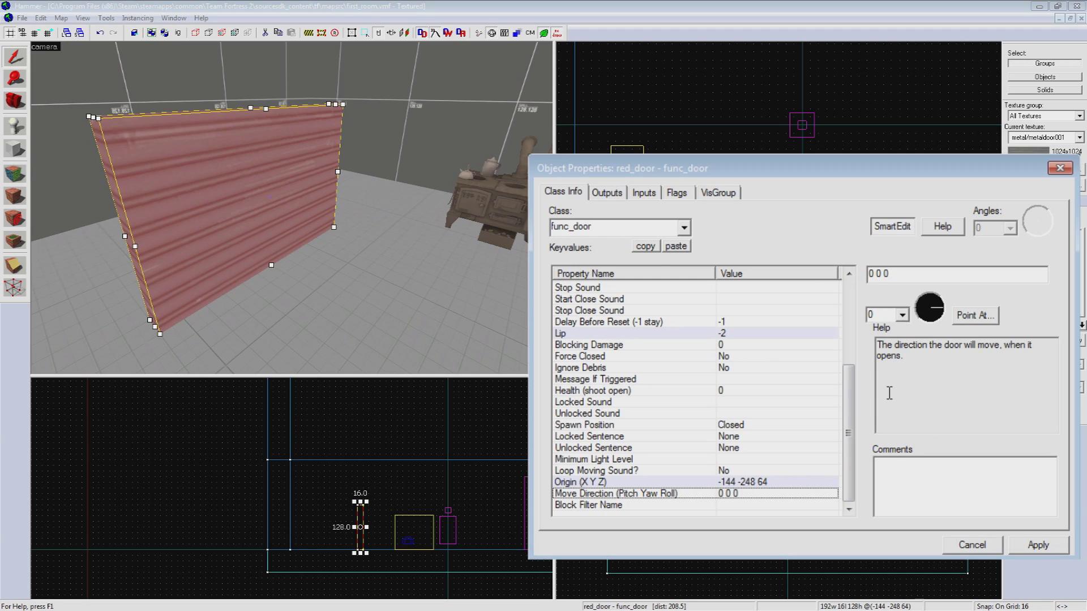
{"action": "left_click", "coordinate": [902, 315]}
{"action": "left_click", "coordinate": [874, 330]}
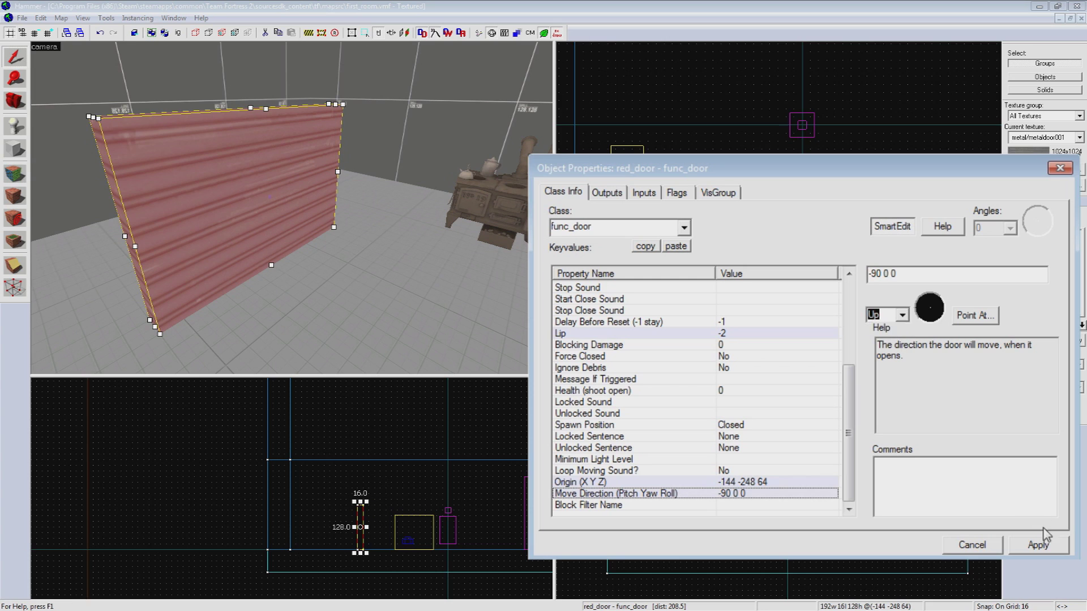
{"action": "left_click", "coordinate": [1038, 545]}
{"action": "left_click", "coordinate": [1060, 168]}
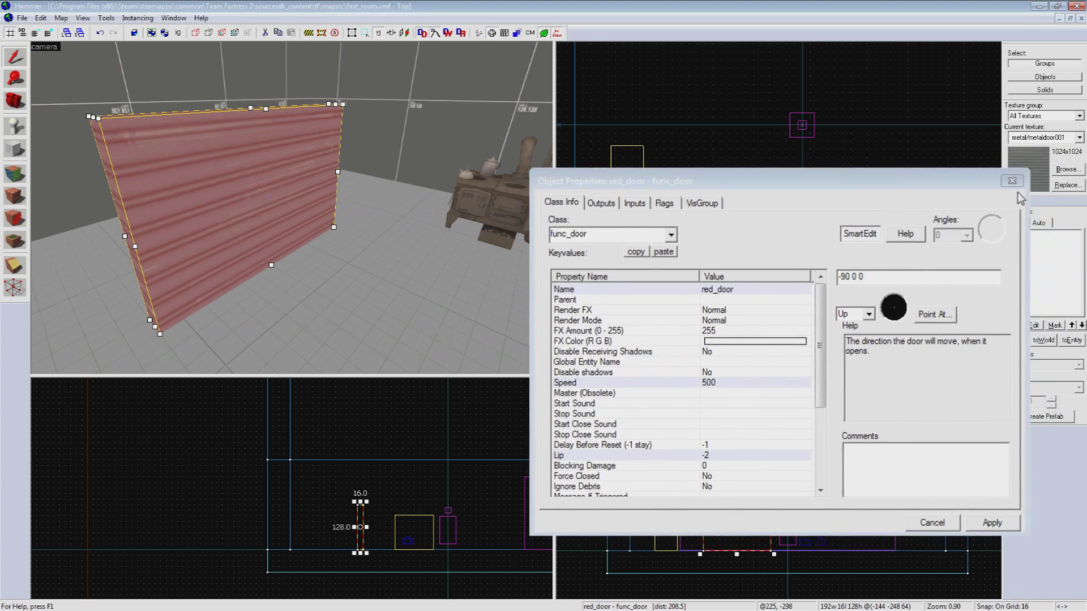
Filter the textures by trigger and make tools/toolstrigger the current texture.
{"action": "key", "text": "z"}
{"action": "key", "text": "a"}
{"action": "key", "text": "s"}
{"action": "key", "text": "z"}
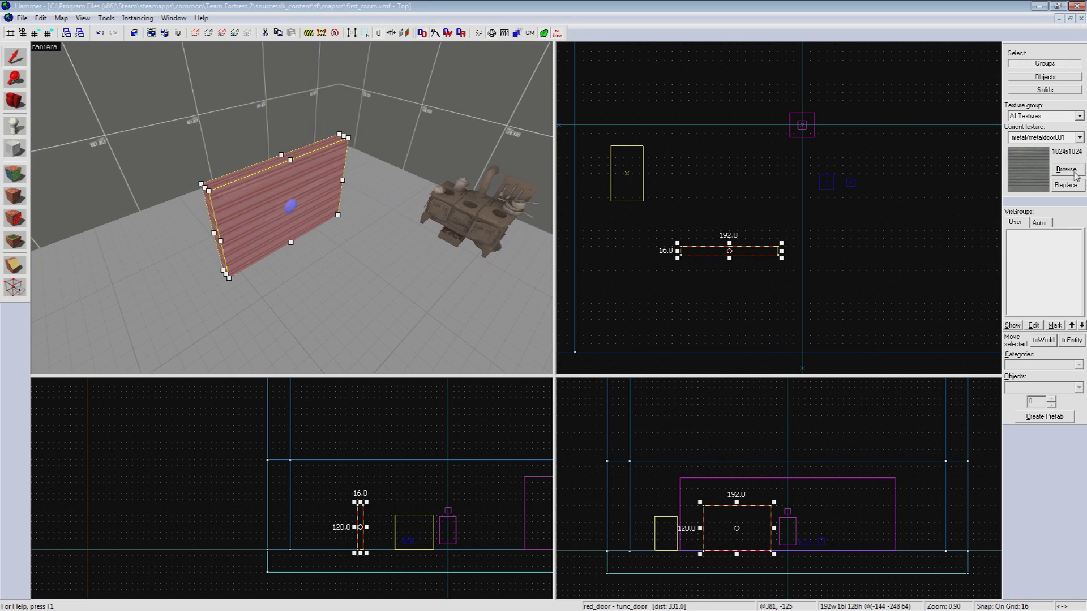
{"action": "left_click", "coordinate": [1071, 172]}
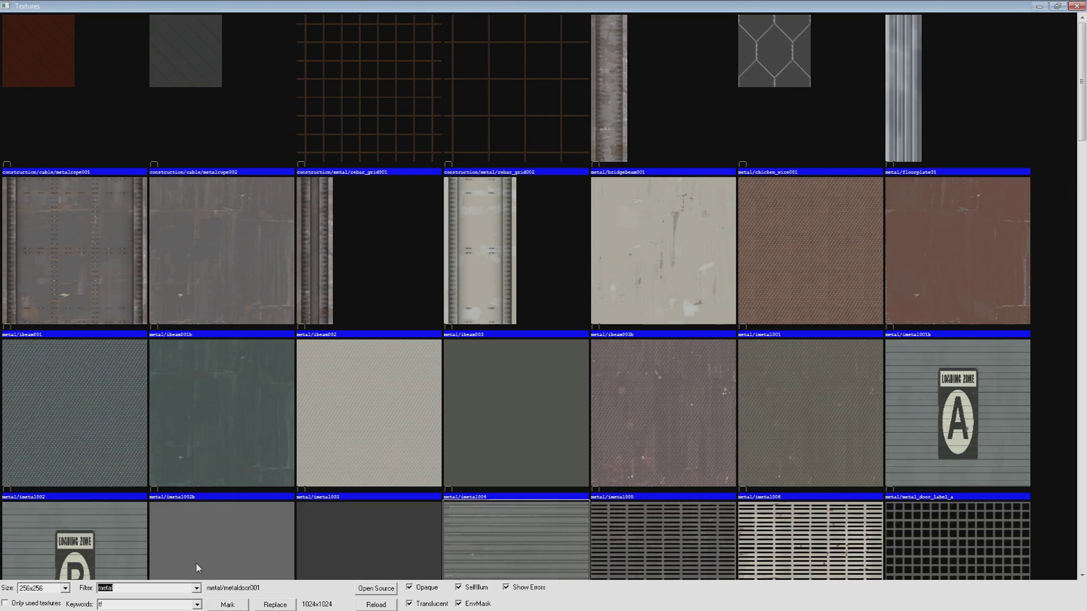
{"action": "type", "text": "trigger"}
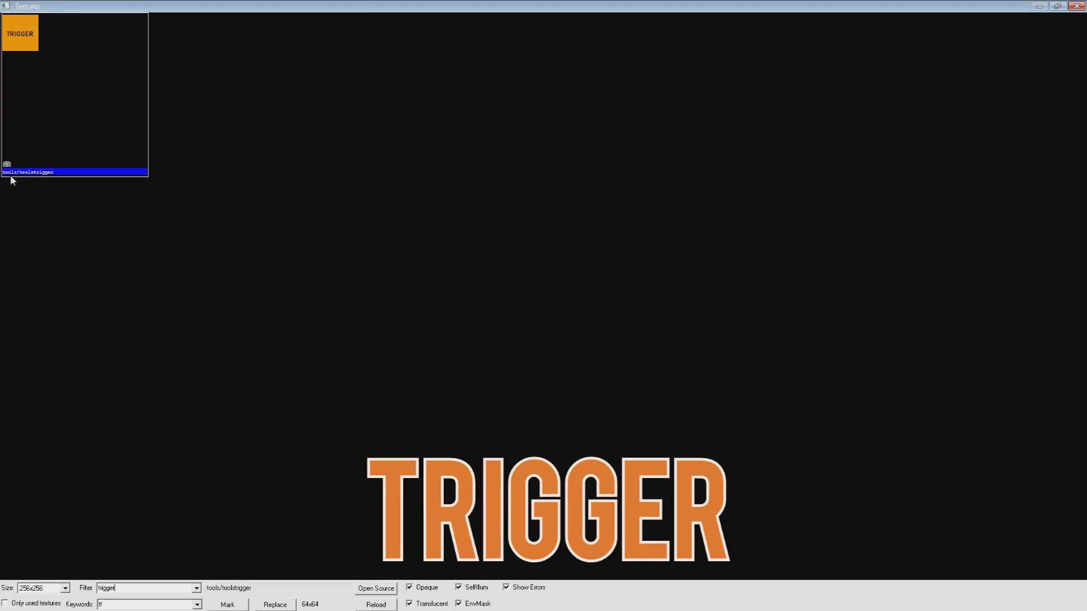
{"action": "double_click", "coordinate": [63, 82]}
Create a trigger-textured block about 224 wide, 304 long and 128 high that surrounds the door.
{"action": "left_click", "coordinate": [15, 149]}
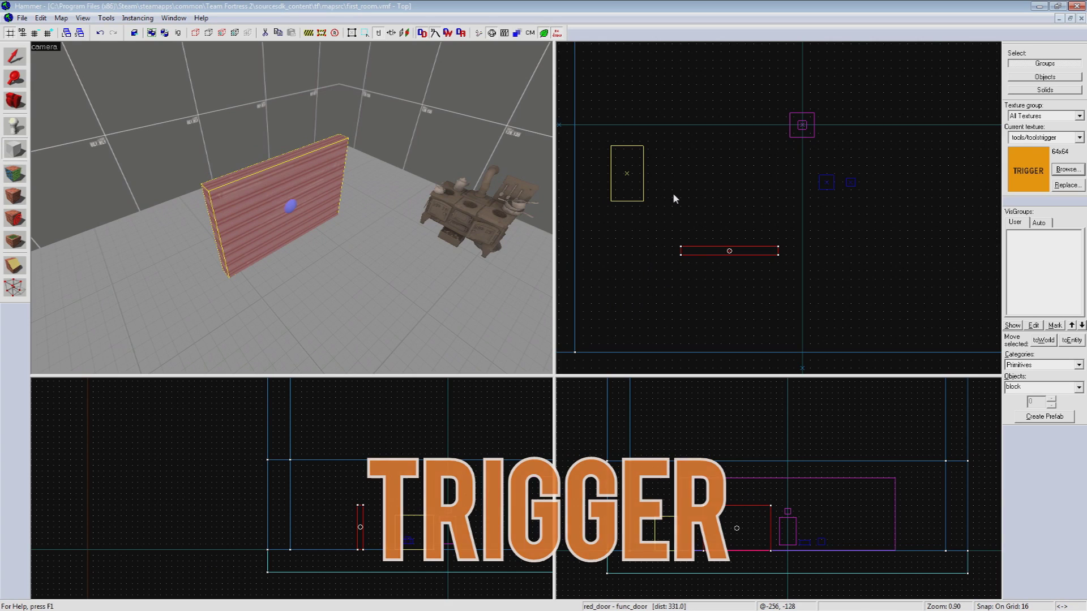
{"action": "left_click_drag", "start_coordinate": [676, 173], "coordinate": [782, 325]}
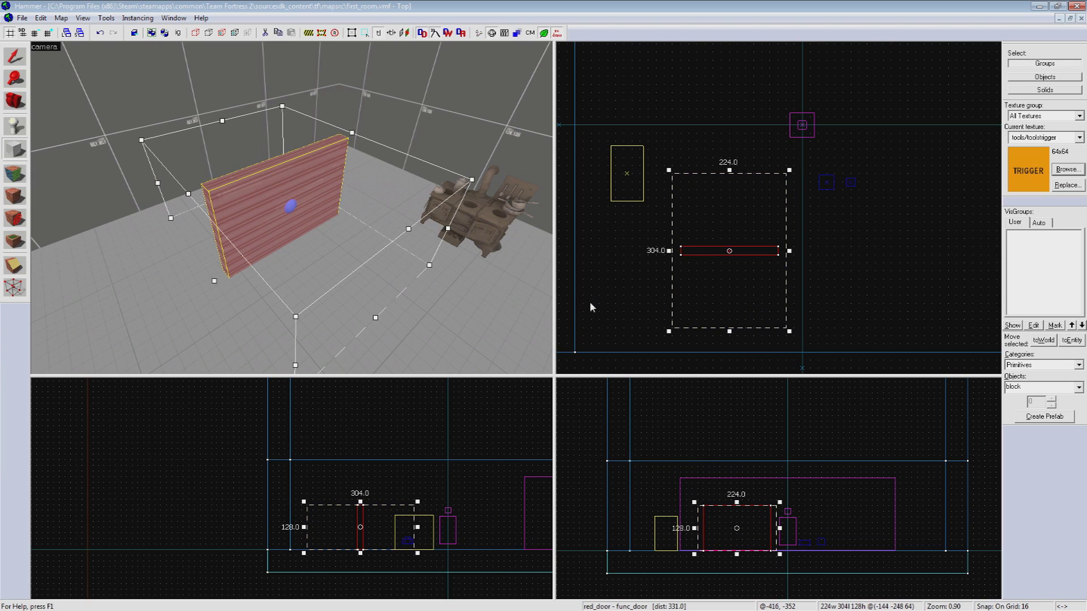
{"action": "key", "text": "Return"}
{"action": "left_click", "coordinate": [13, 57]}
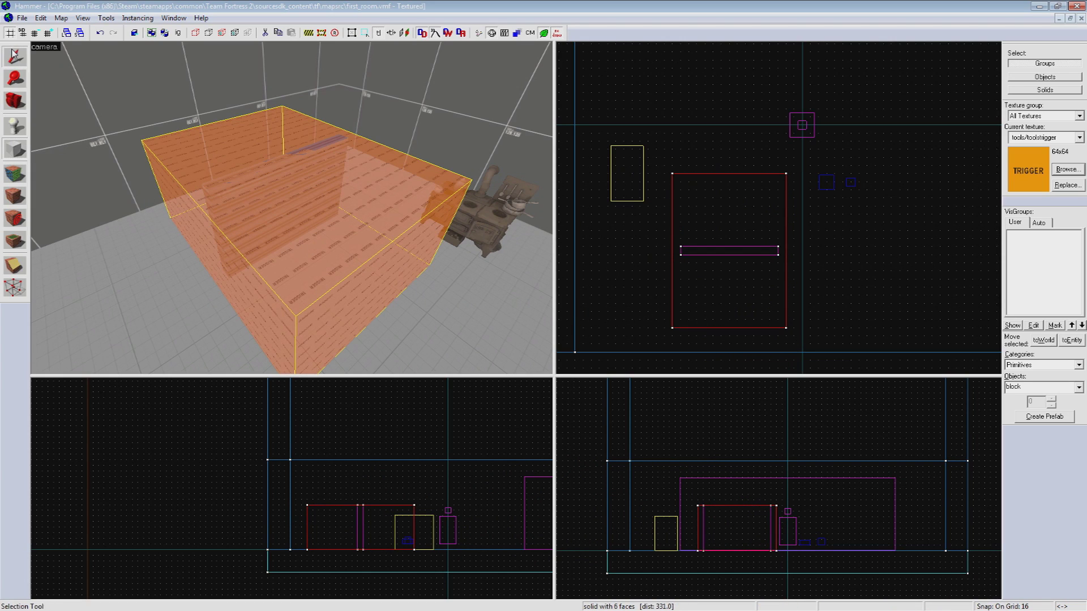
Examine the trigger block around the door from outside, inside and above.
{"action": "key", "text": "z"}
{"action": "key", "text": "w"}
{"action": "key", "text": "a"}
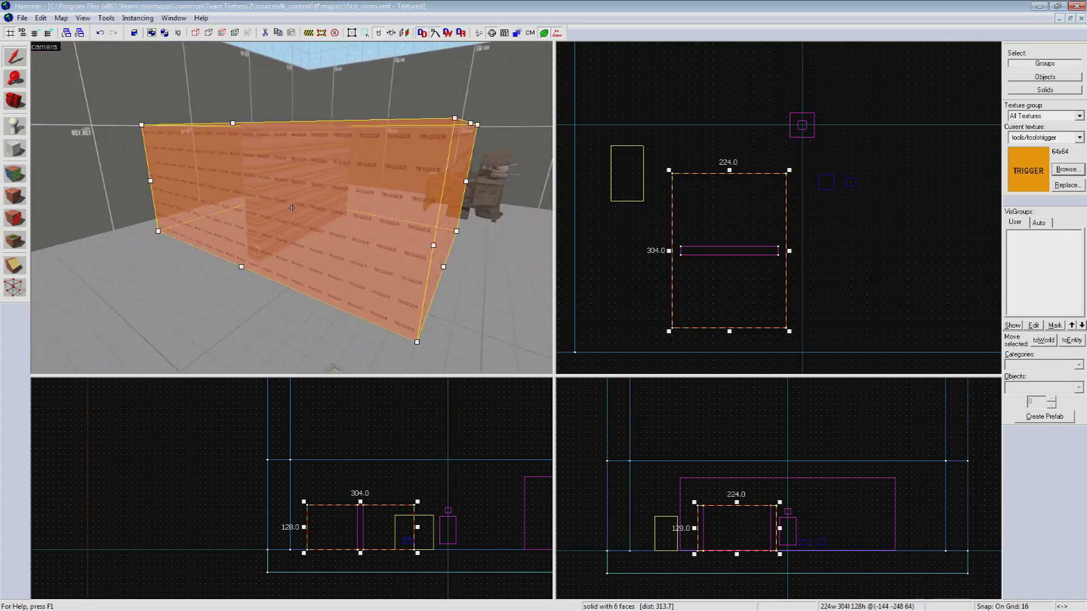
{"action": "key", "text": "d"}
{"action": "key", "text": "w"}
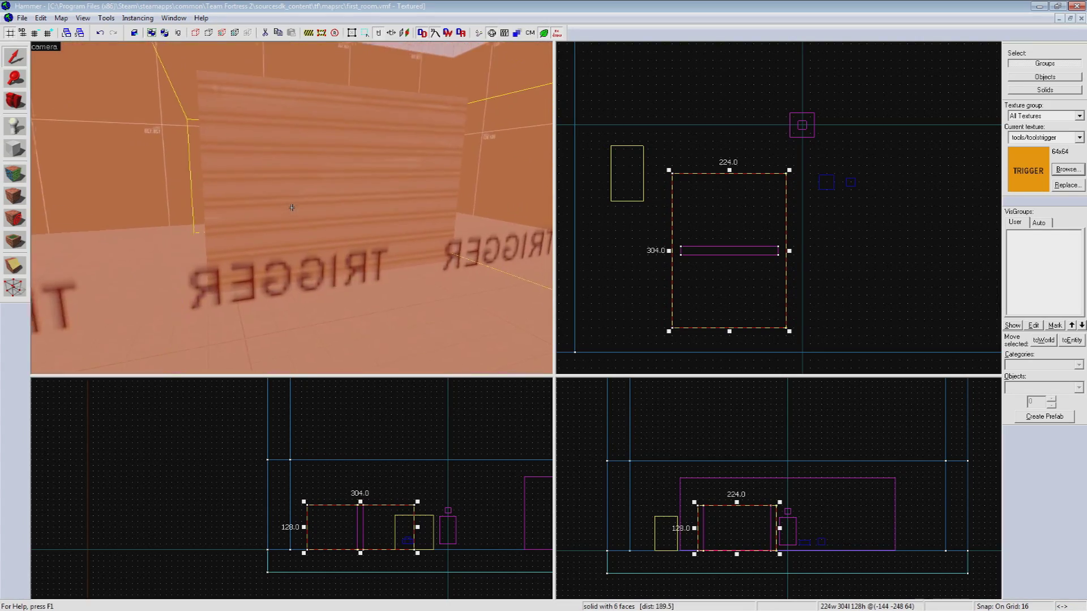
{"action": "key", "text": "s"}
{"action": "key", "text": "a"}
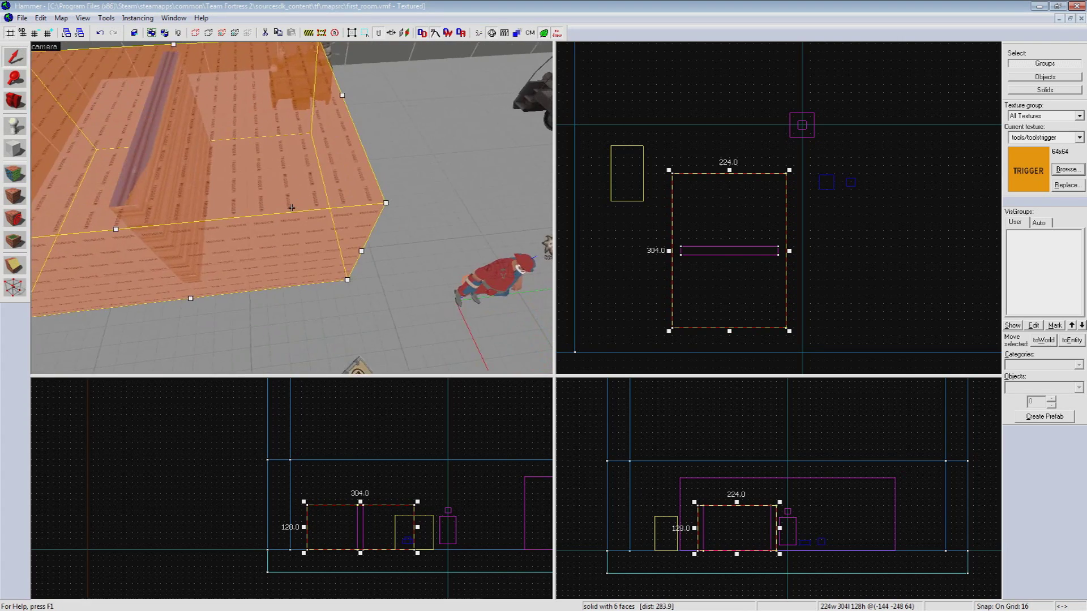
Tie the trigger-textured block around the door to an entity of class trigger_multiple and apply the class.
{"action": "key", "text": "d"}
{"action": "key", "text": "s"}
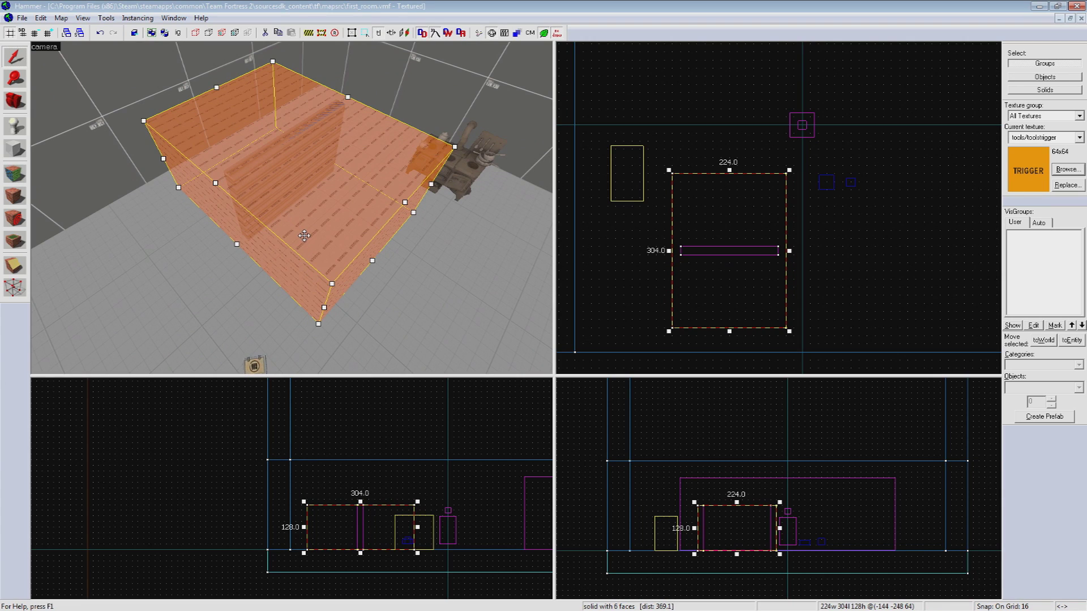
{"action": "mouse_move", "coordinate": [729, 173]}
{"action": "left_mouse_down"}
{"action": "mouse_move", "coordinate": [745, 245]}
{"action": "mouse_move", "coordinate": [748, 172]}
{"action": "left_mouse_up"}
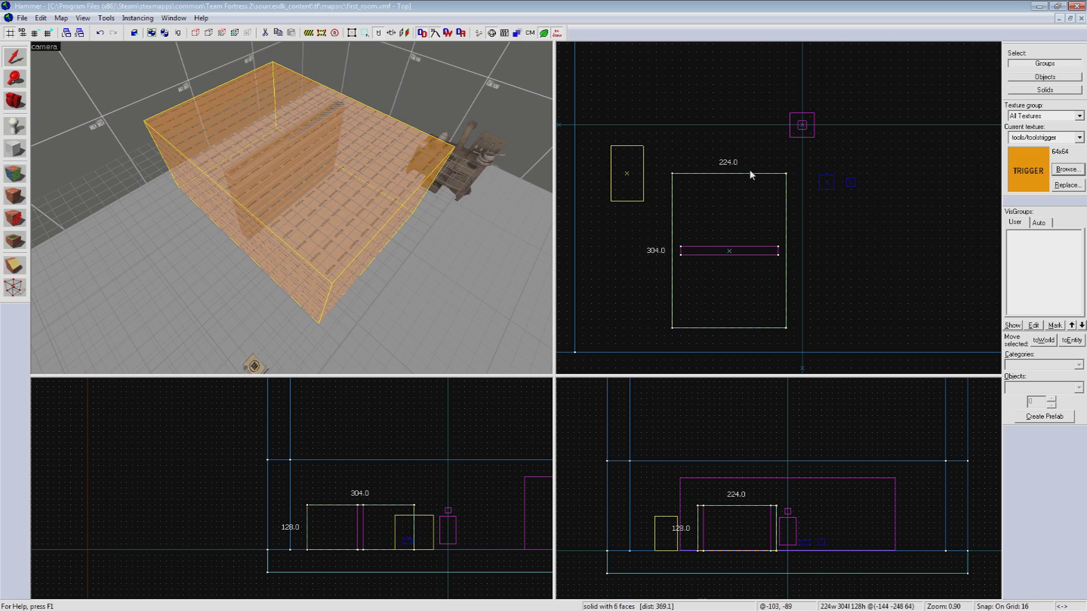
{"action": "key", "text": "ctrl+t"}
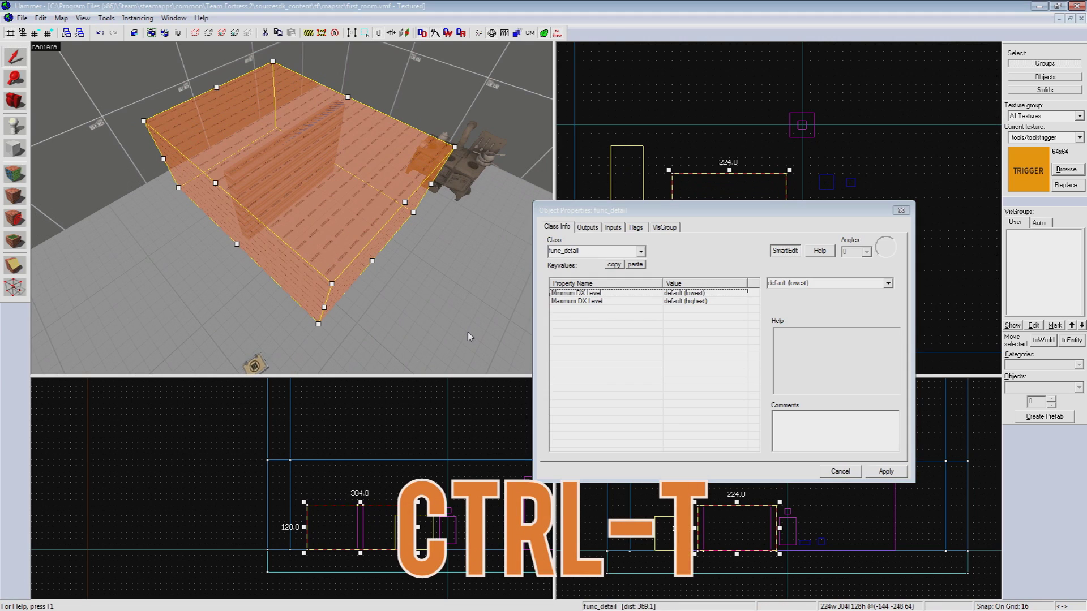
{"action": "left_click", "coordinate": [601, 253]}
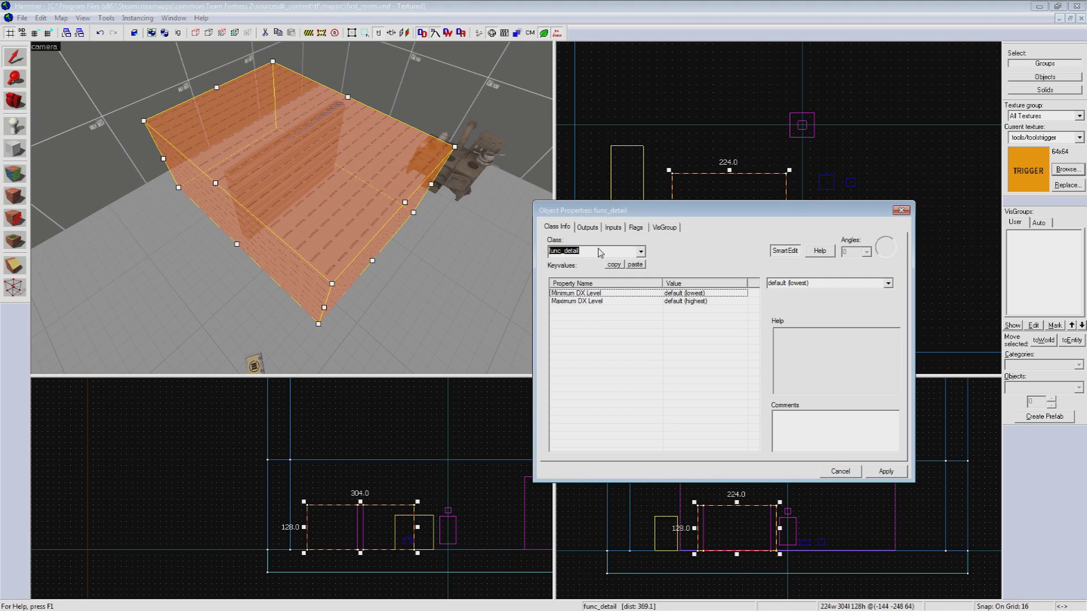
{"action": "type", "text": "trigger_multiple"}
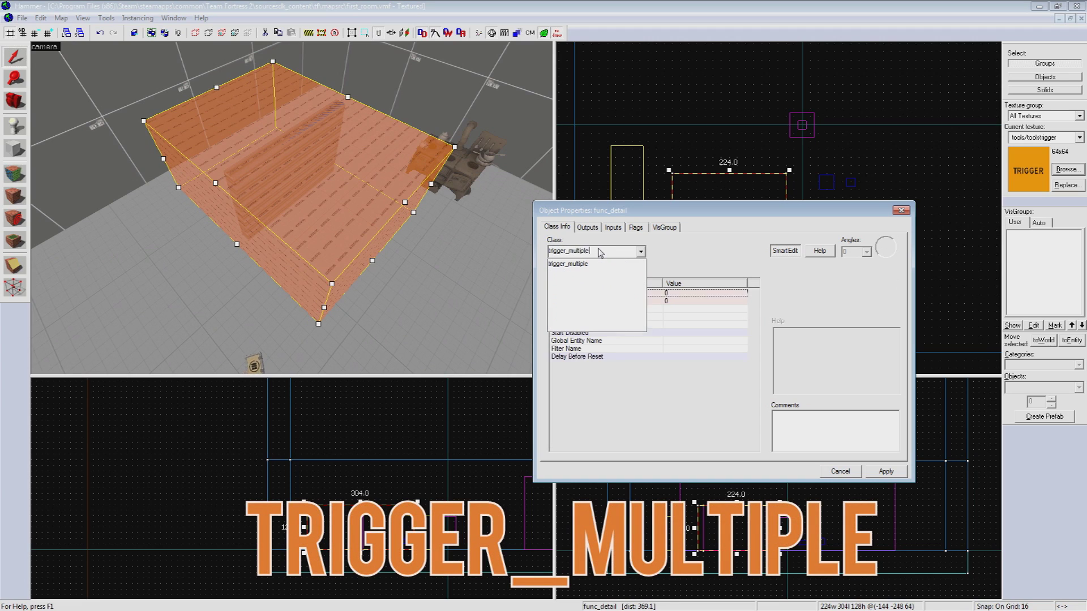
{"action": "key", "text": "Return"}
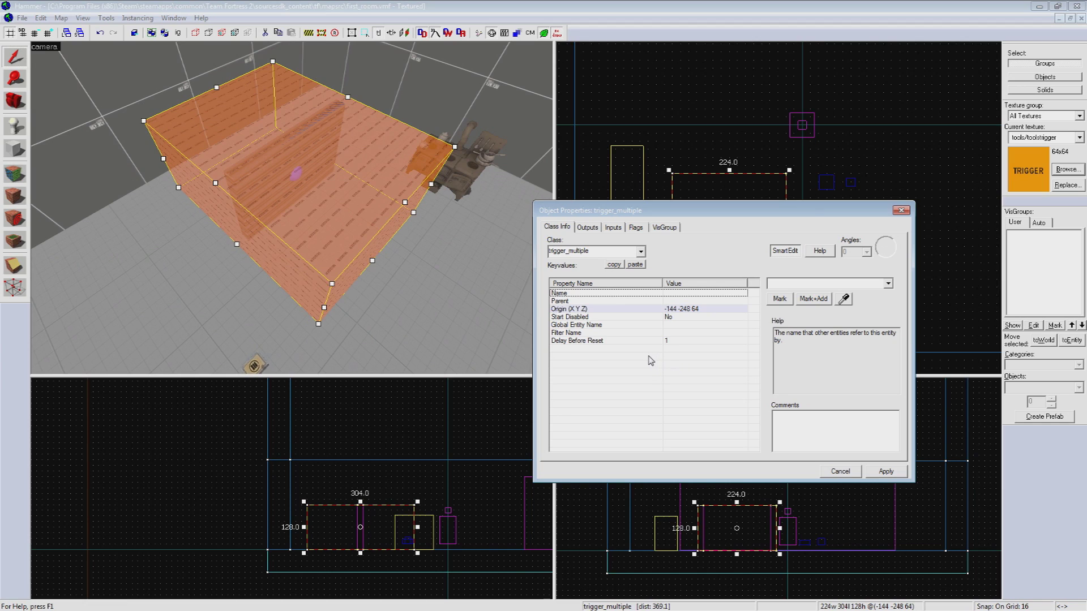
Add an output to the trigger_multiple that sends Open to red_door on OnStartTouchAll, and apply it.
{"action": "left_click", "coordinate": [588, 227]}
{"action": "left_click", "coordinate": [623, 466]}
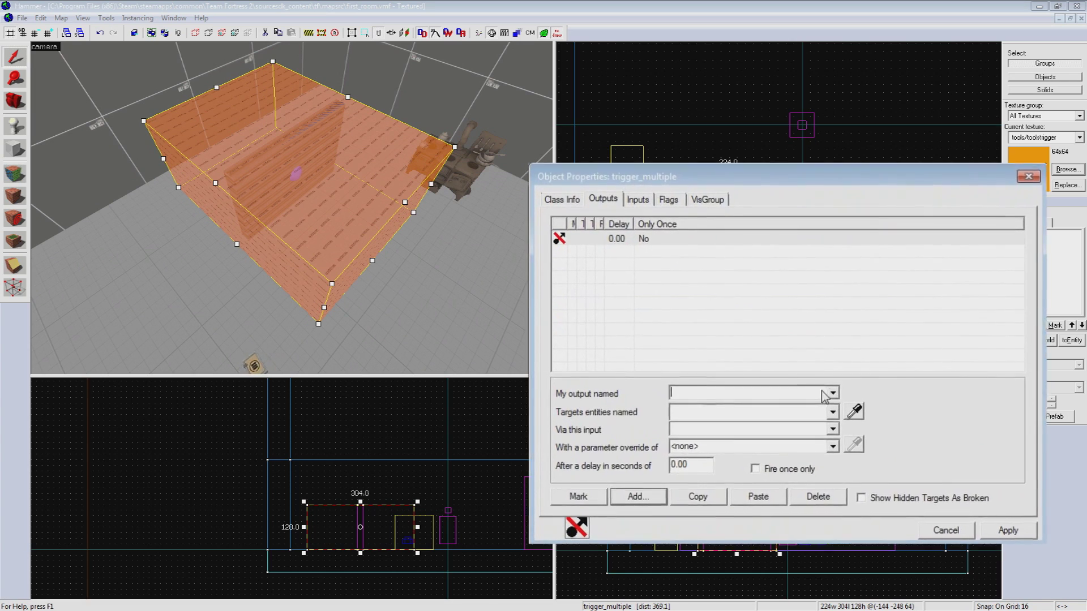
{"action": "left_click", "coordinate": [823, 395]}
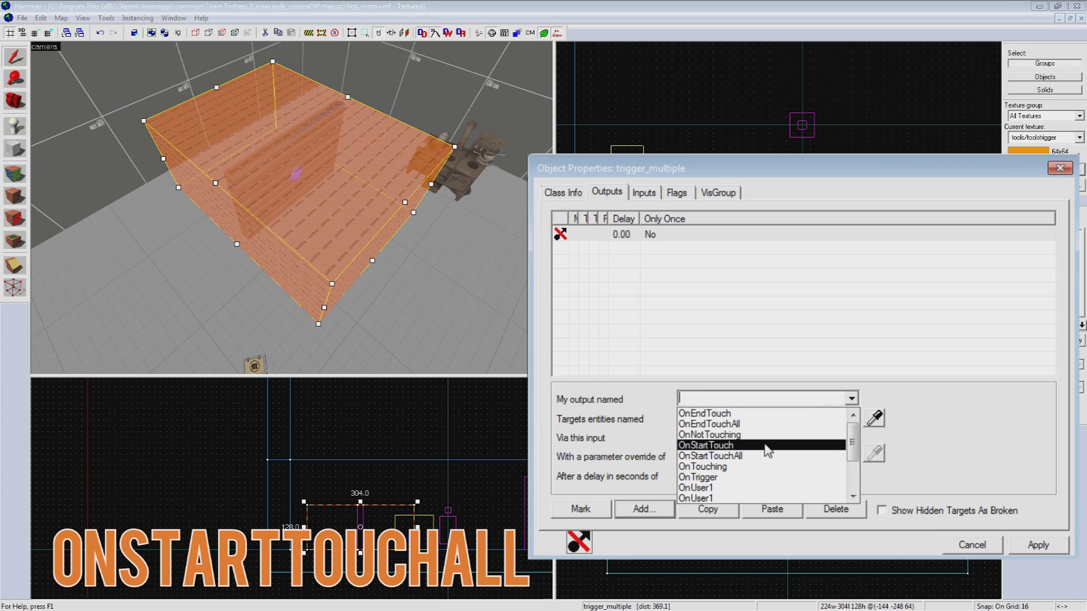
{"action": "left_click", "coordinate": [750, 456]}
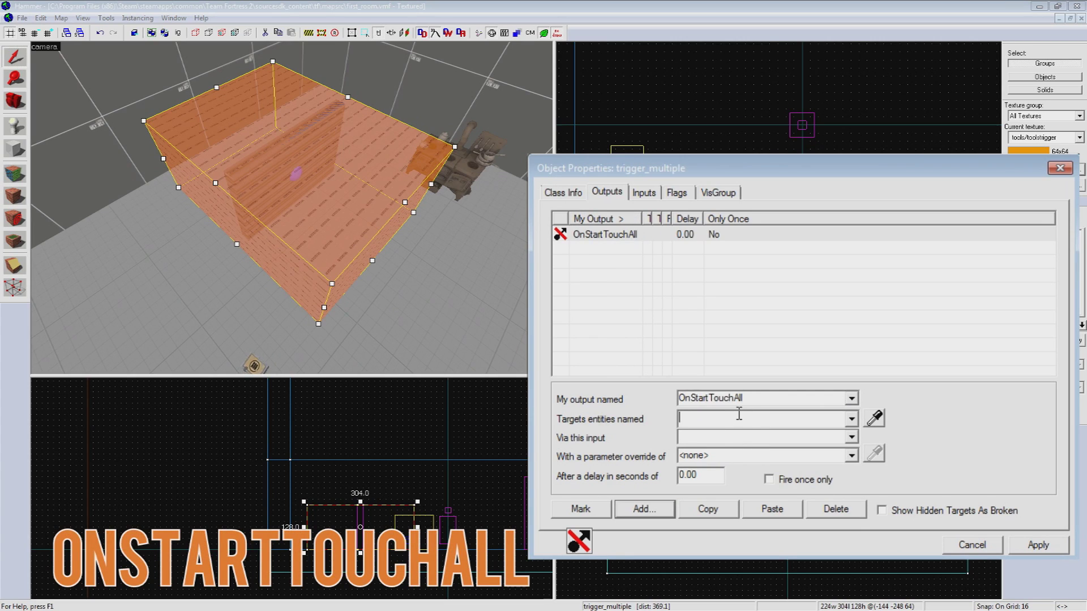
{"action": "left_click", "coordinate": [809, 420]}
{"action": "type", "text": "red"}
{"action": "left_click", "coordinate": [799, 438]}
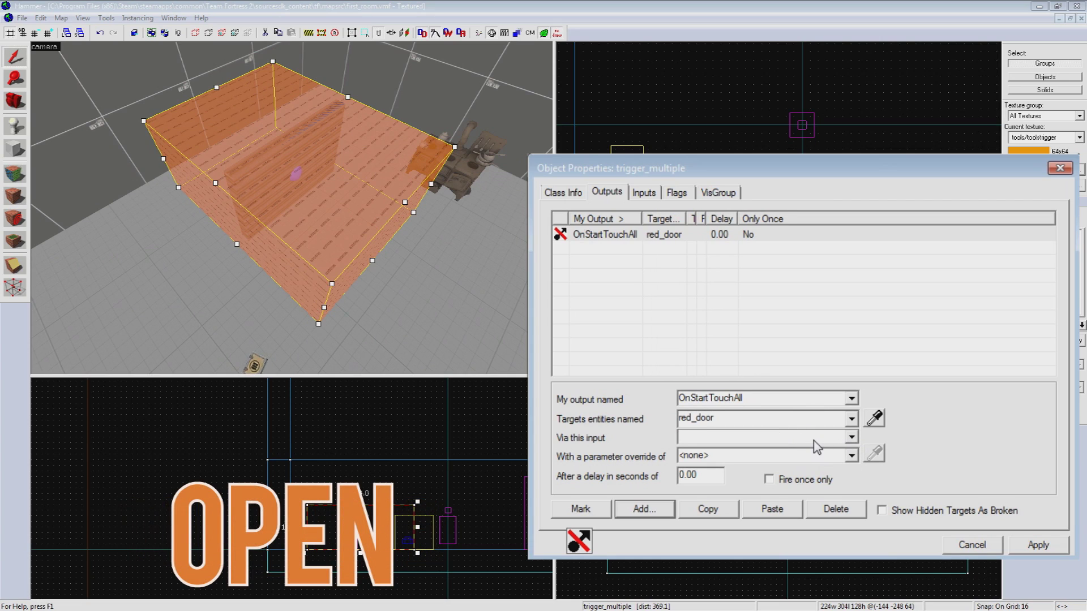
{"action": "type", "text": "Open"}
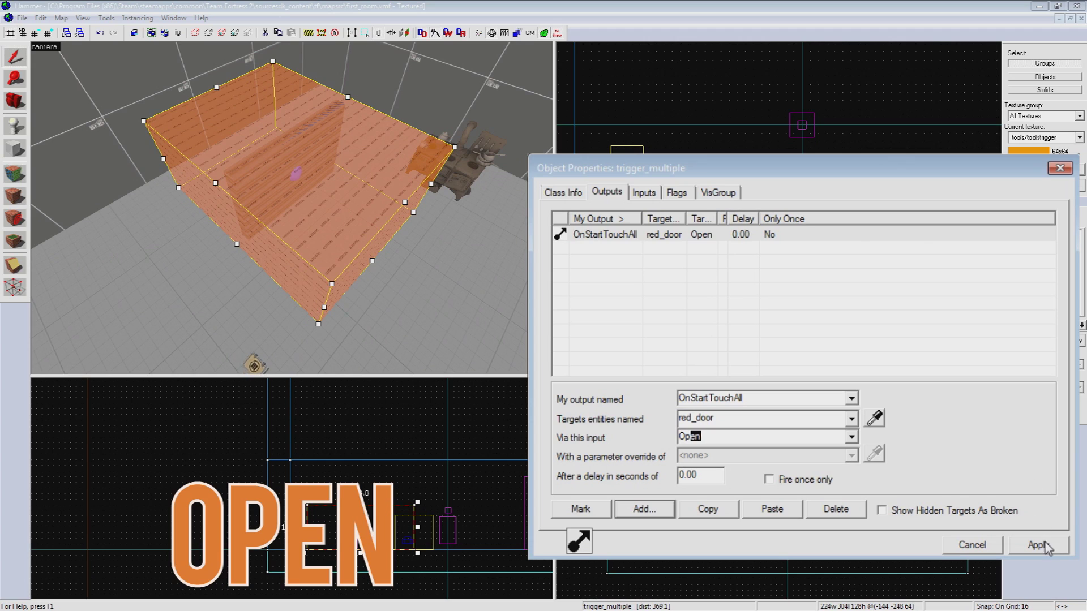
{"action": "left_click", "coordinate": [1045, 546]}
Add a second trigger output that sends Close to red_door on OnEndTouchAll, apply it and close the properties.
{"action": "left_click", "coordinate": [642, 509]}
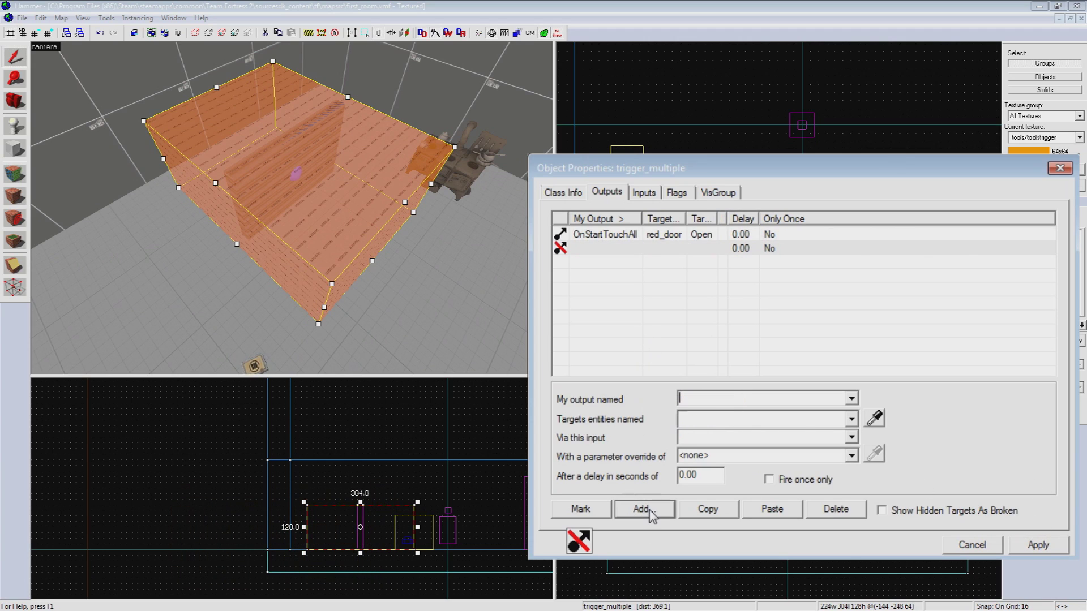
{"action": "left_click", "coordinate": [850, 399]}
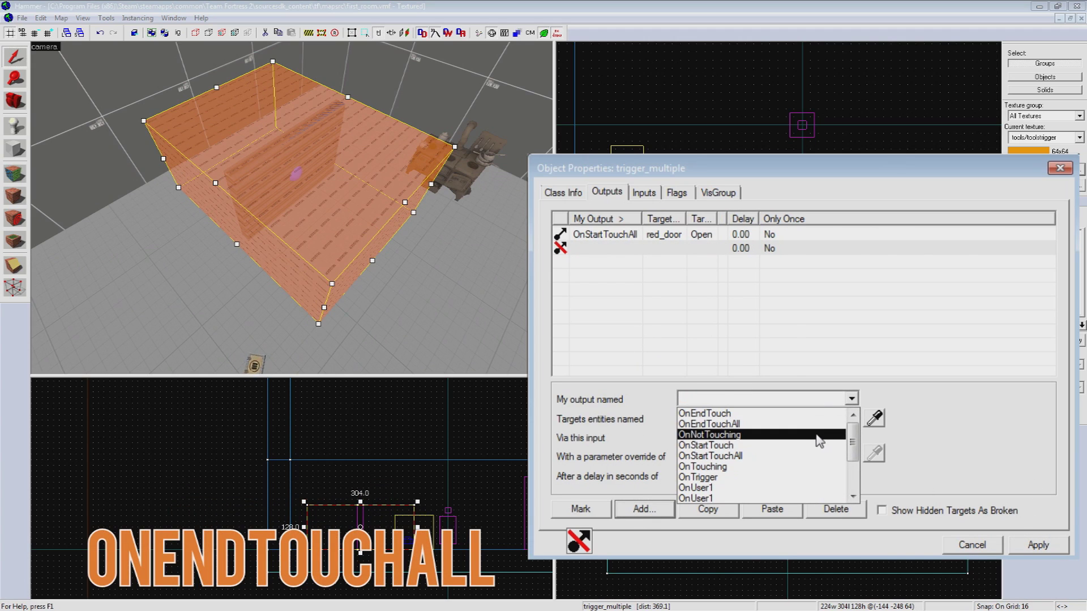
{"action": "left_click", "coordinate": [736, 424]}
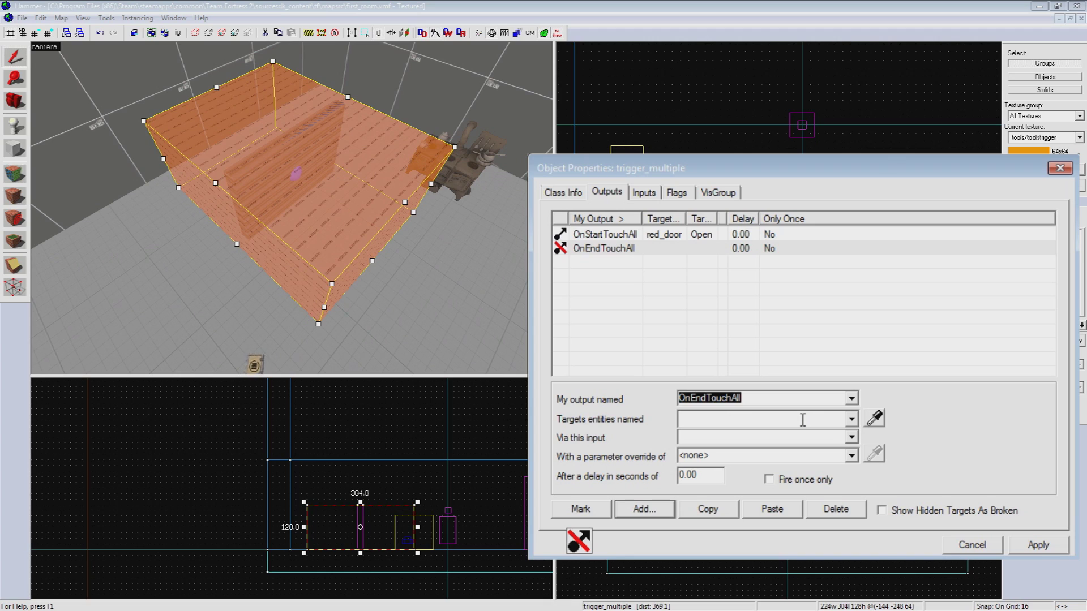
{"action": "left_click", "coordinate": [752, 419]}
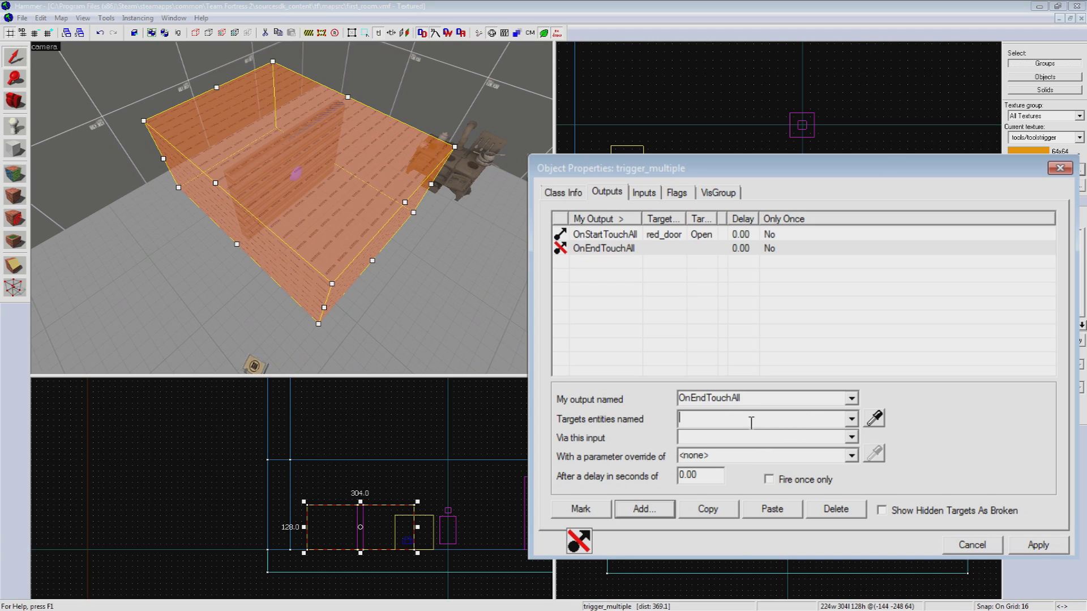
{"action": "type", "text": "red"}
{"action": "left_click", "coordinate": [751, 435]}
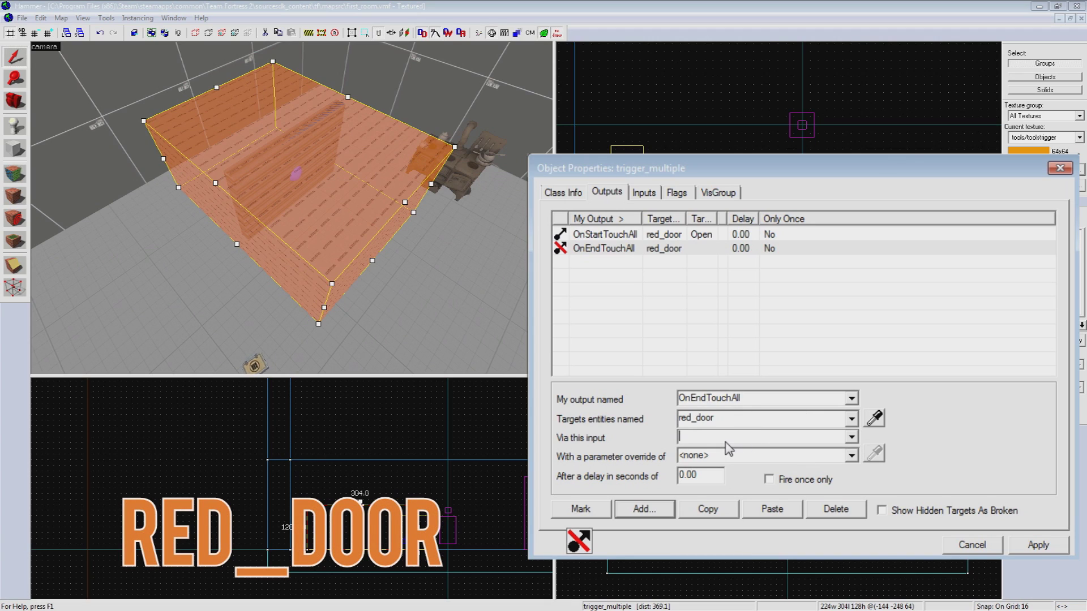
{"action": "type", "text": "Close"}
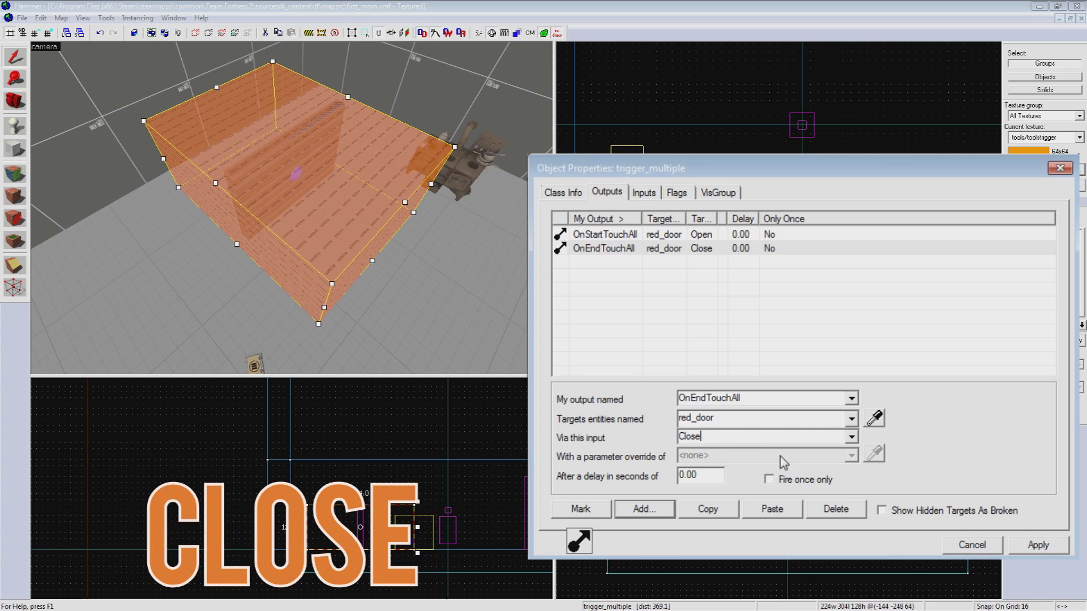
{"action": "left_click", "coordinate": [1037, 545]}
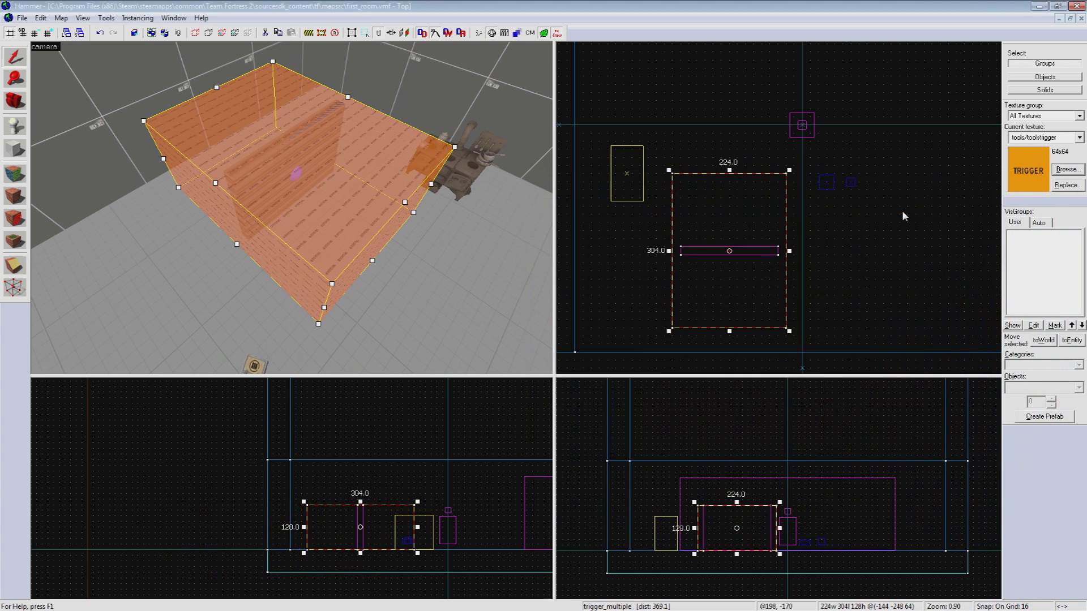
Compile the map and run it in Team Fortress 2.
{"action": "left_click", "coordinate": [23, 18]}
{"action": "left_click", "coordinate": [68, 143]}
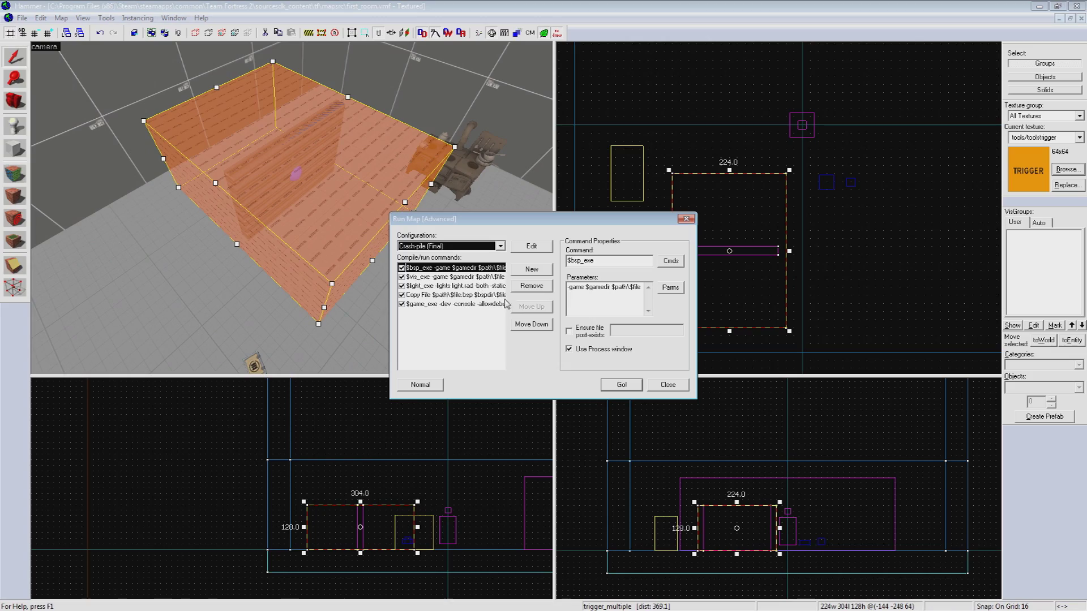
{"action": "left_click", "coordinate": [420, 385]}
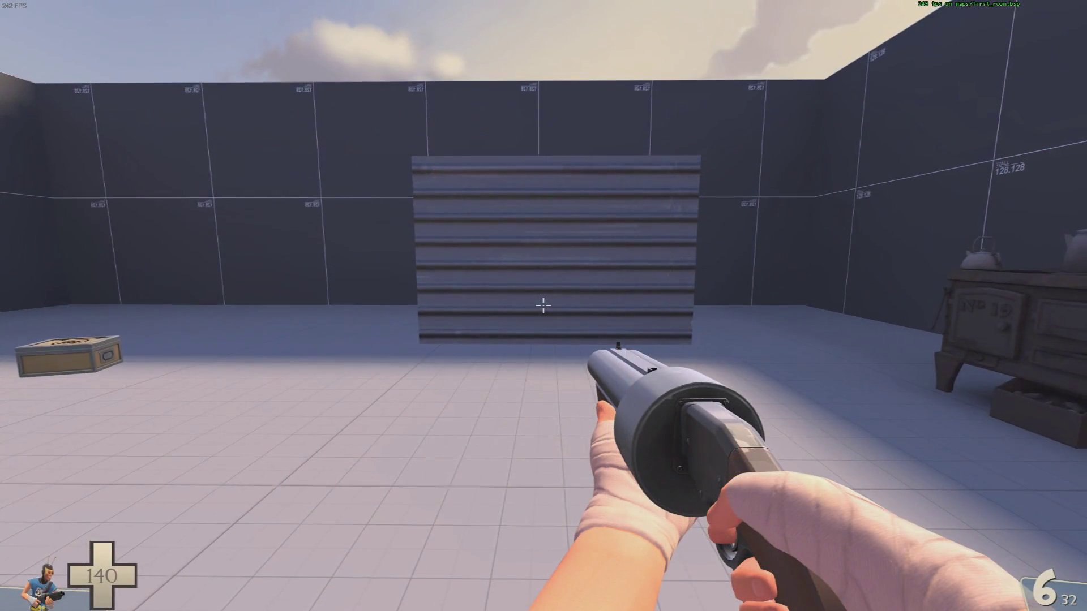
Walk towards, under and away from the door in the game to test its opening and closing.
{"action": "key", "text": "w"}
{"action": "key", "text": "w"}
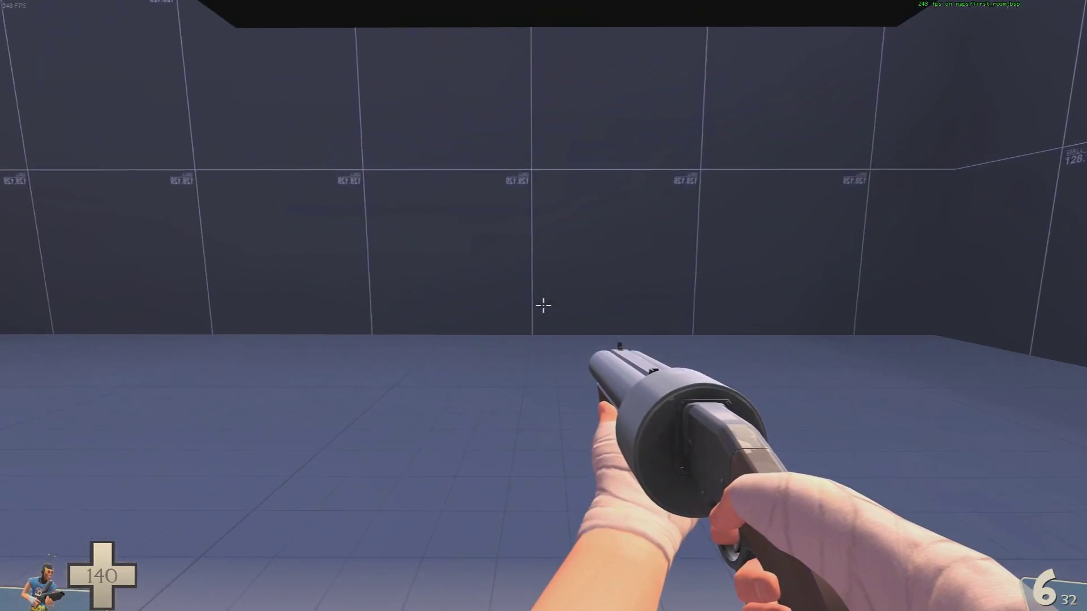
{"action": "key", "text": "s"}
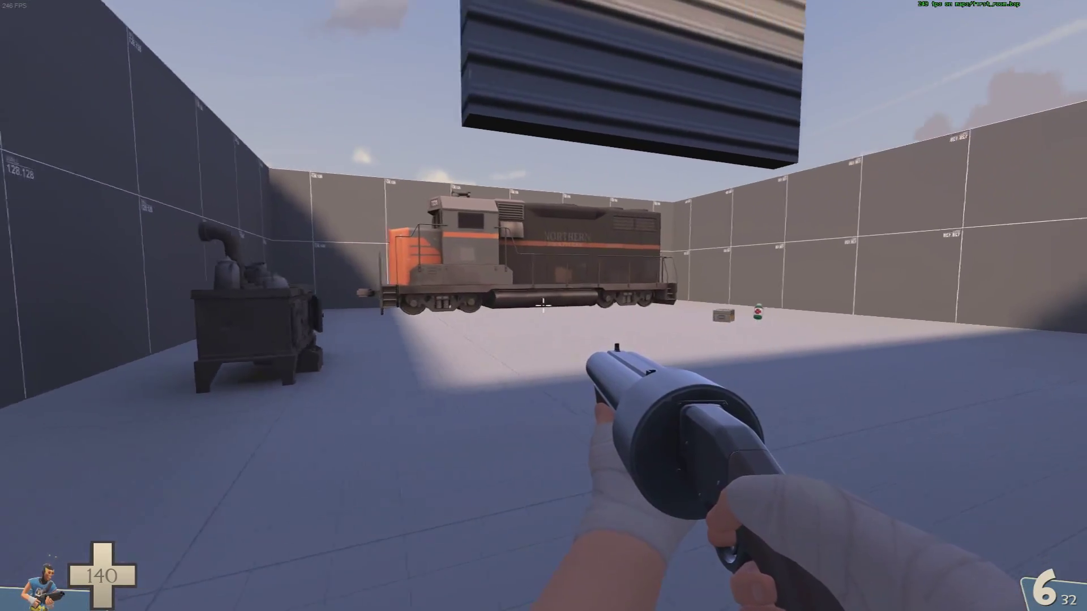
{"action": "key", "text": "a"}
{"action": "key", "text": "d"}
{"action": "key", "text": "w"}
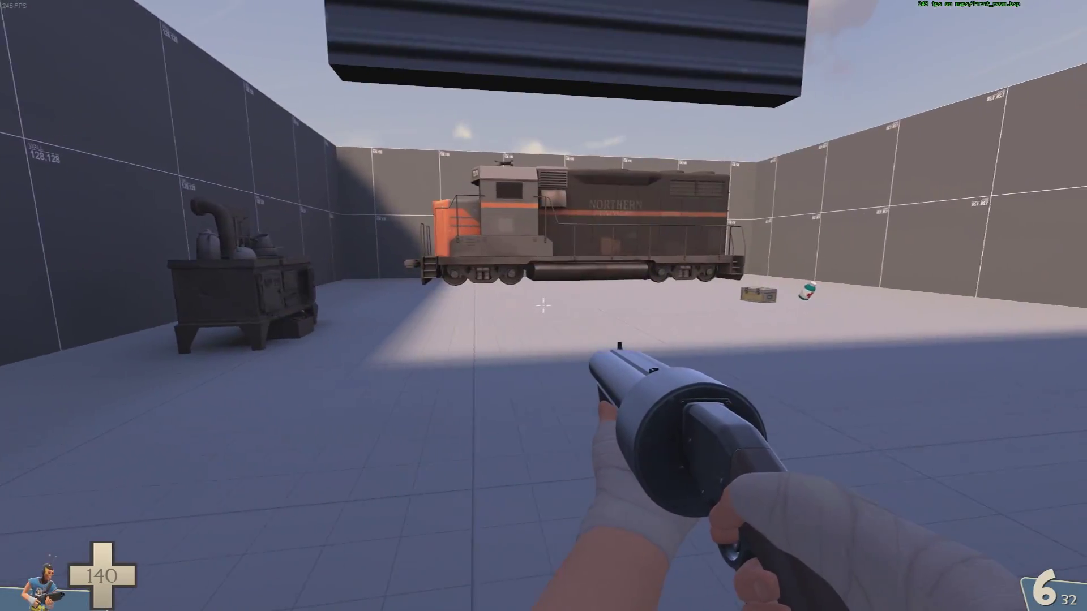
{"action": "key", "text": "w"}
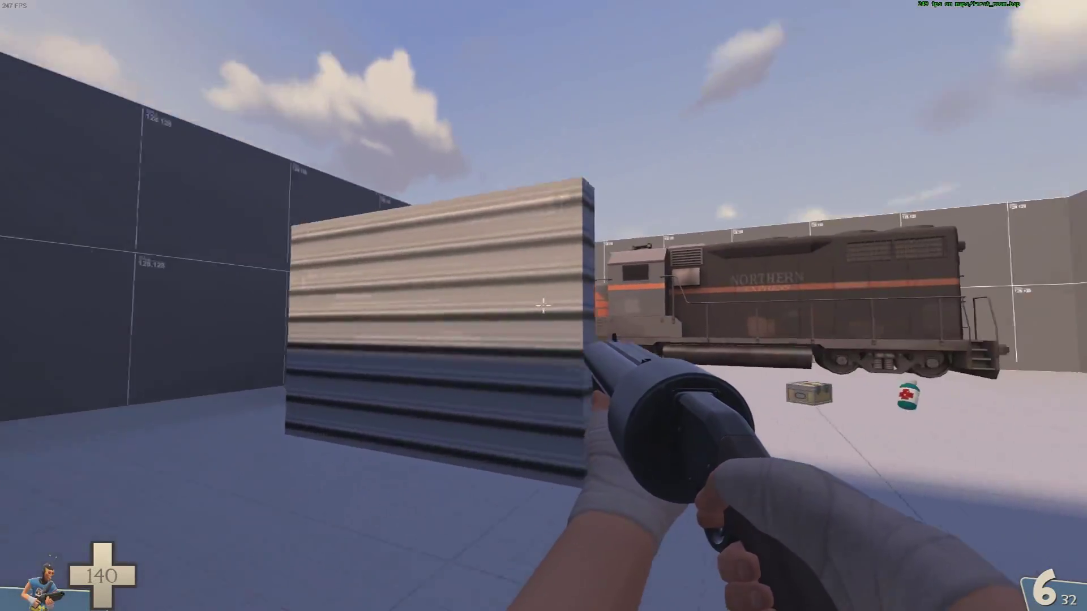
Run showtriggers_toggle in the developer console and inspect the trigger volume around the door.
{"action": "key", "text": "grave"}
{"action": "type", "text": "showtr"}
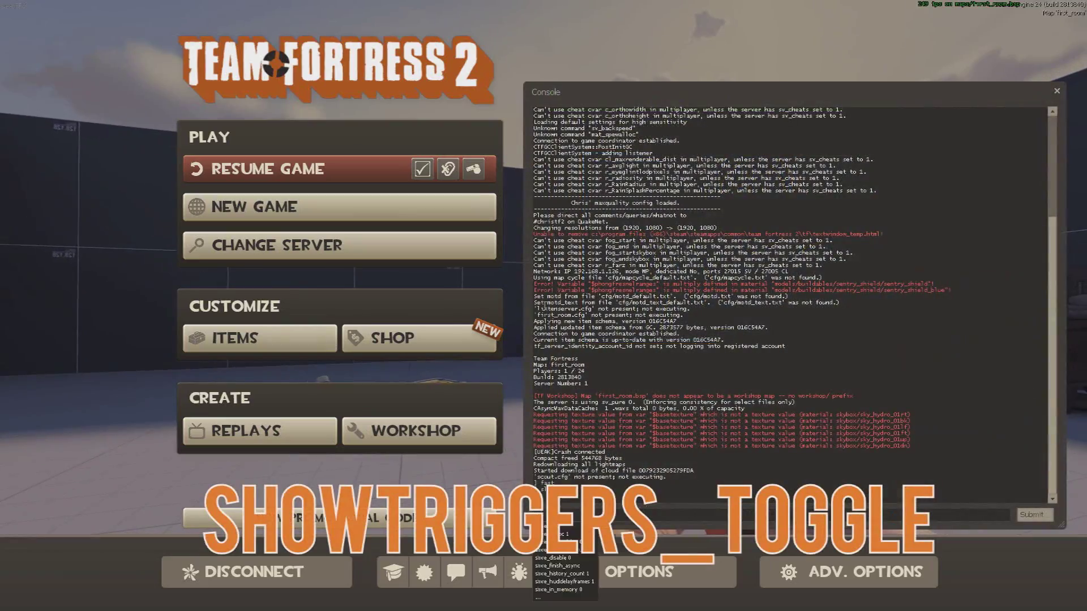
{"action": "key", "text": "Return"}
{"action": "key", "text": "grave"}
{"action": "key", "text": "w"}
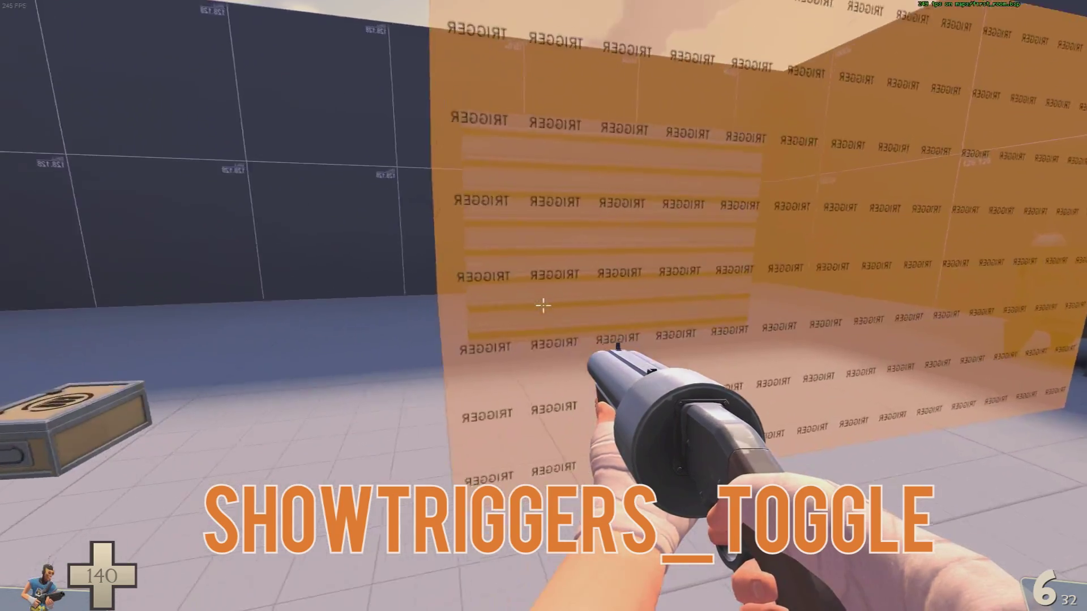
{"action": "key", "text": "s"}
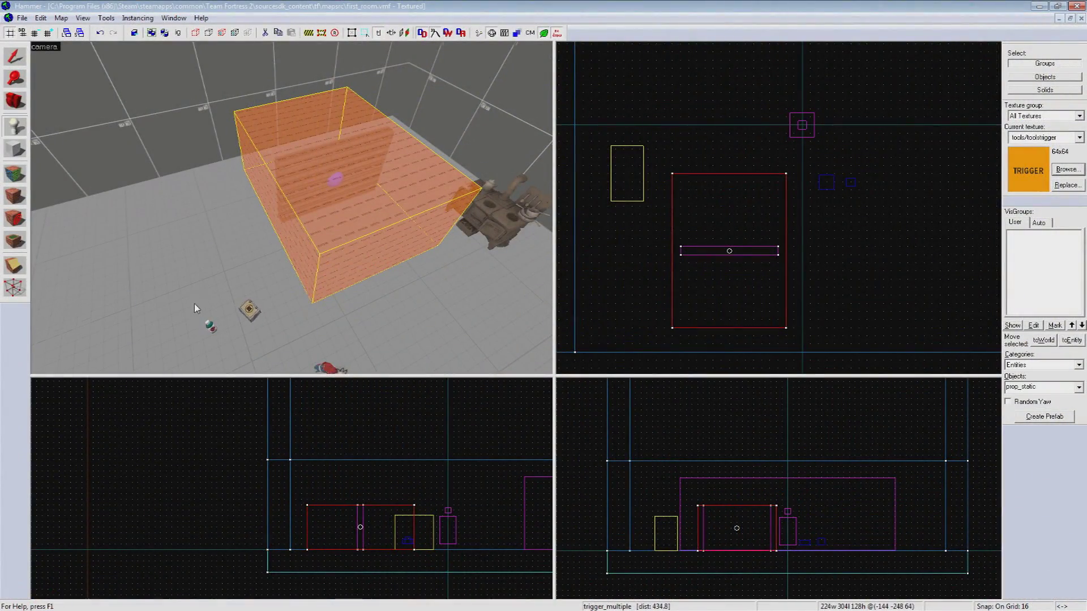
Back in Hammer, place a new point entity on the floor beside the ammo and health pickups.
{"action": "key", "text": "z"}
{"action": "key", "text": "s"}
{"action": "key", "text": "d"}
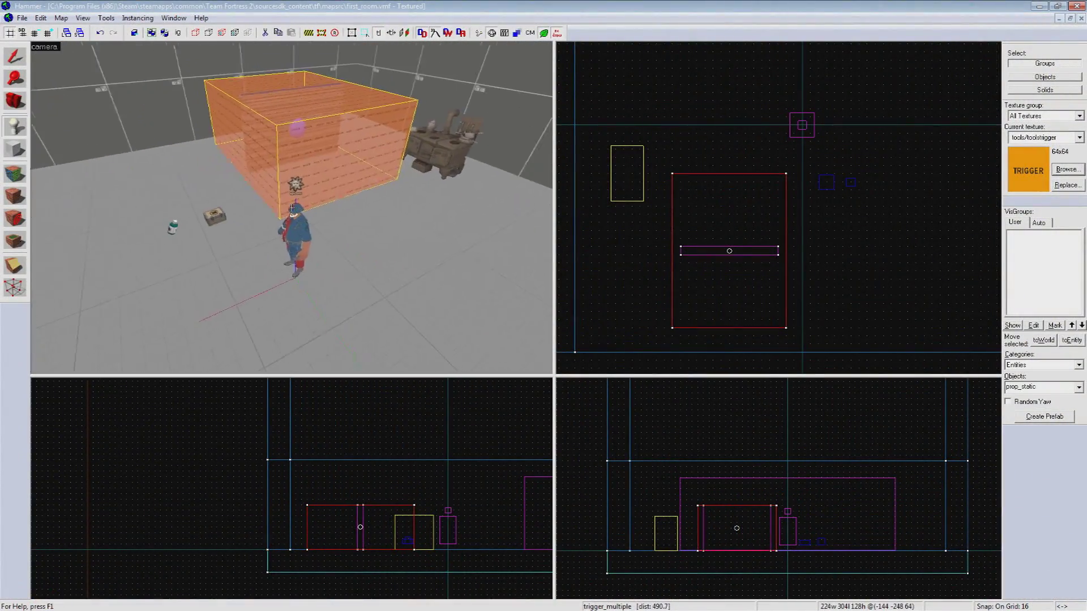
{"action": "key", "text": "w"}
{"action": "key", "text": "a"}
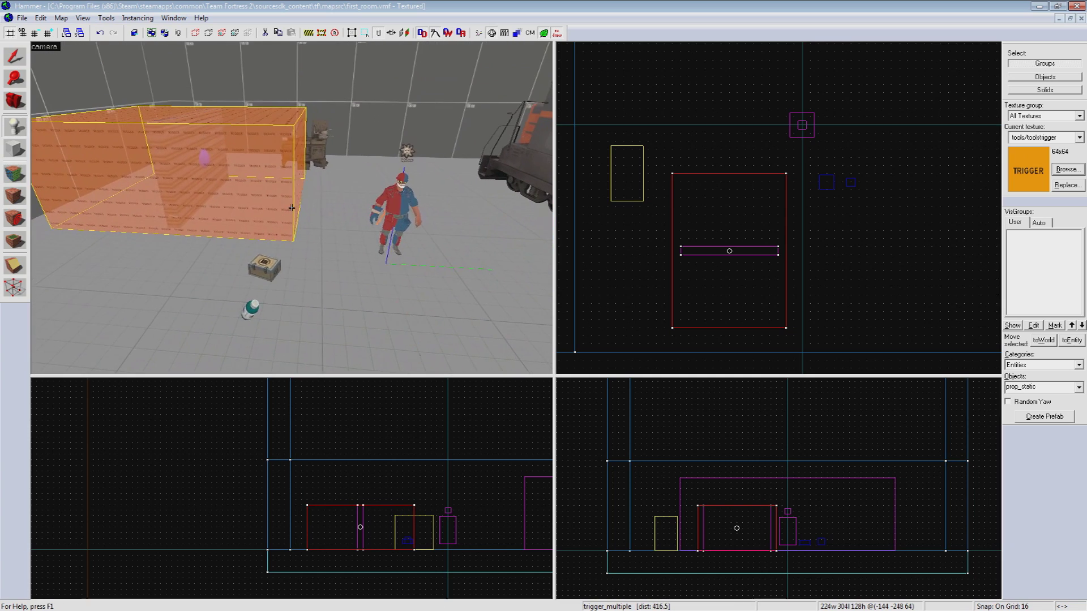
{"action": "key", "text": "z"}
{"action": "left_click", "coordinate": [346, 300]}
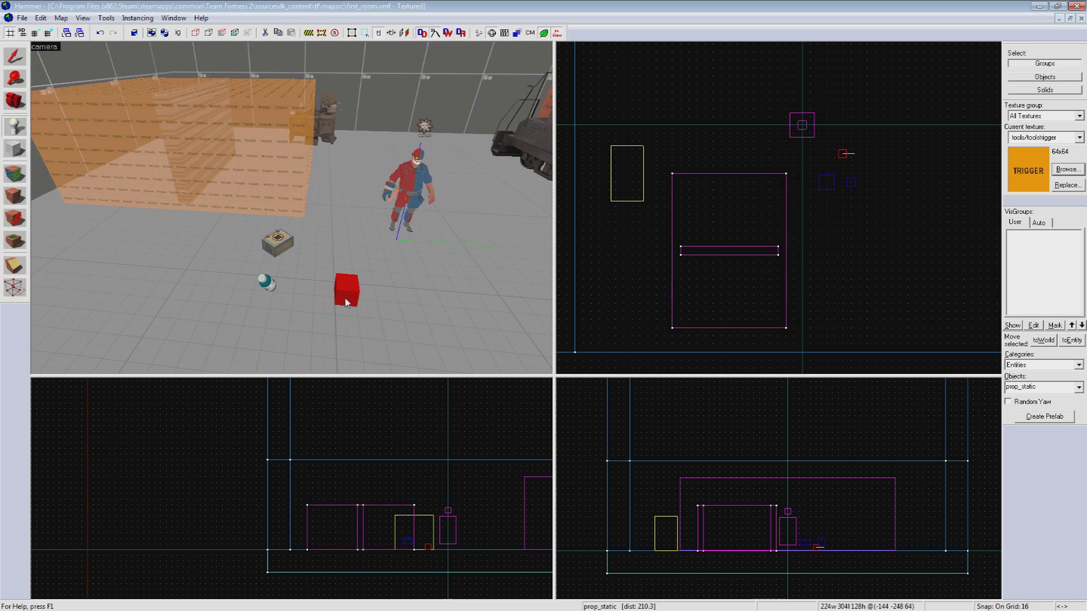
Change the new point entity's class to filter_activator_tfteam and apply it.
{"action": "key", "text": "shift+s"}
{"action": "double_click", "coordinate": [347, 279]}
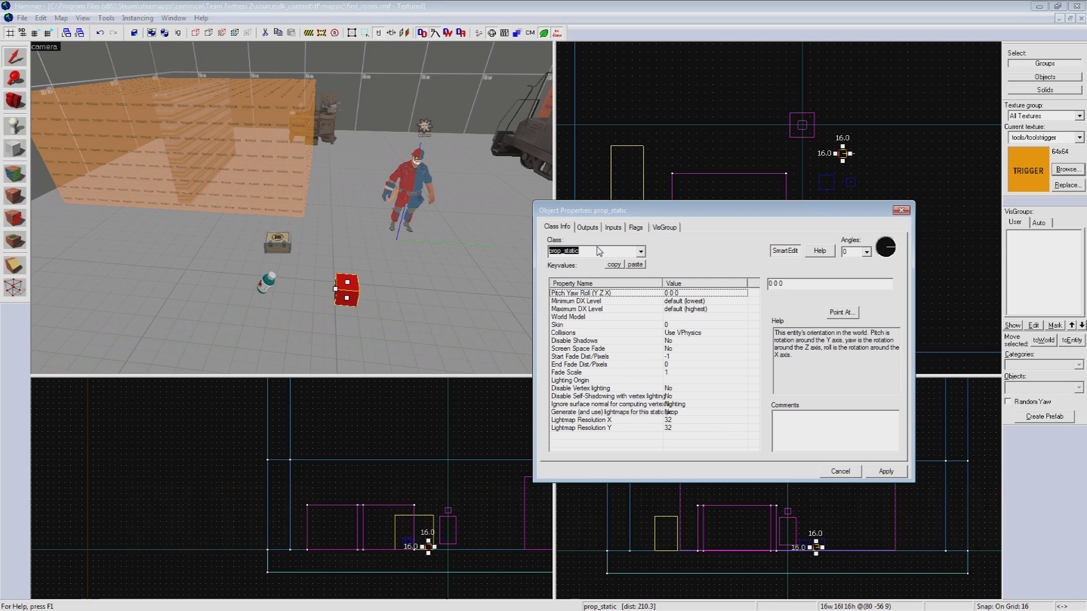
{"action": "type", "text": "filter_act"}
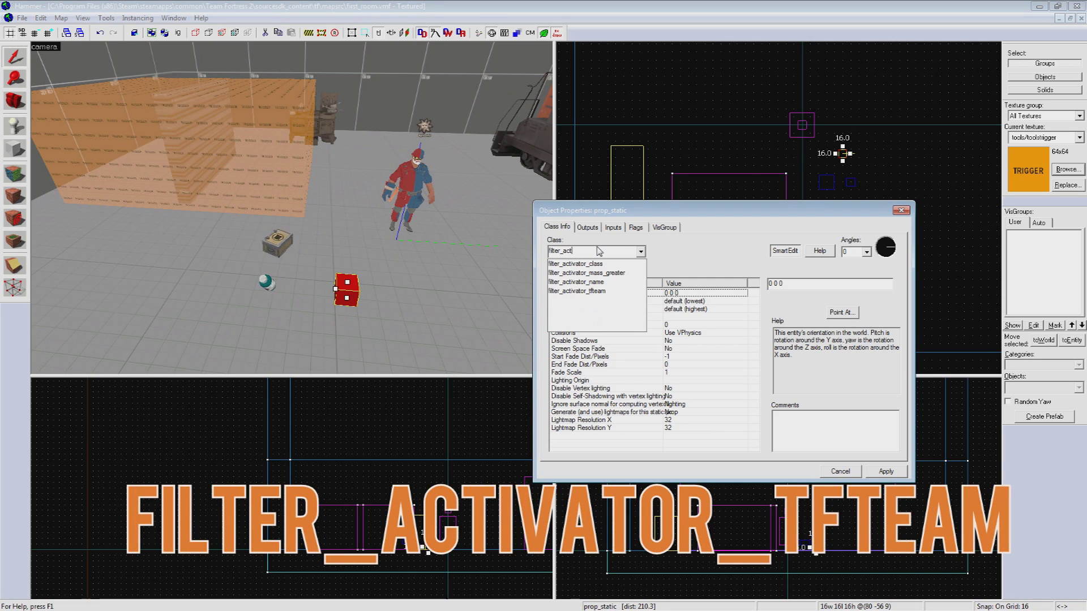
{"action": "left_click", "coordinate": [592, 291]}
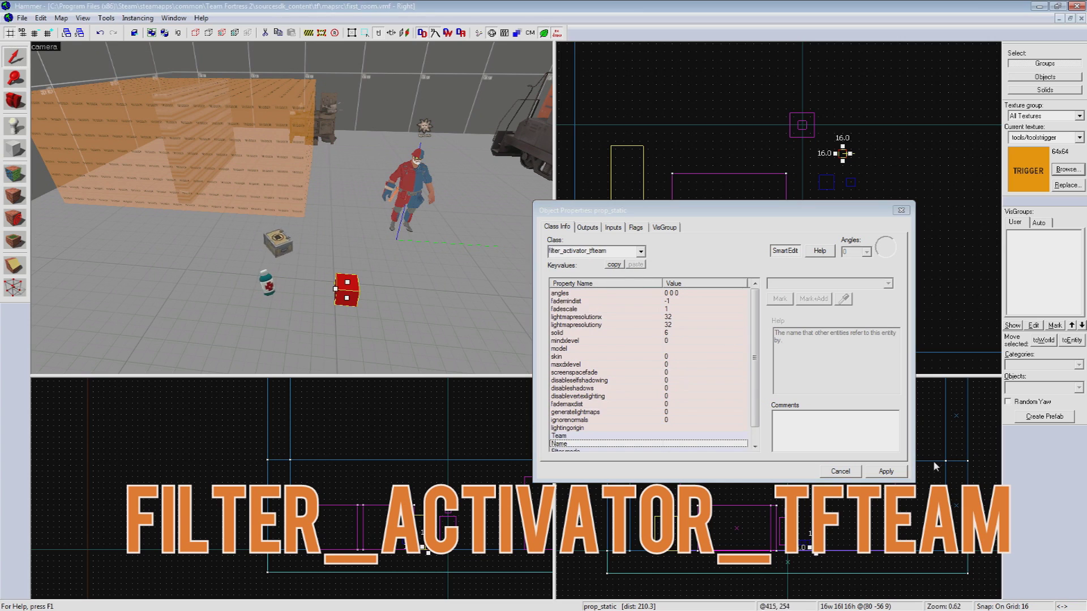
{"action": "left_click", "coordinate": [899, 474]}
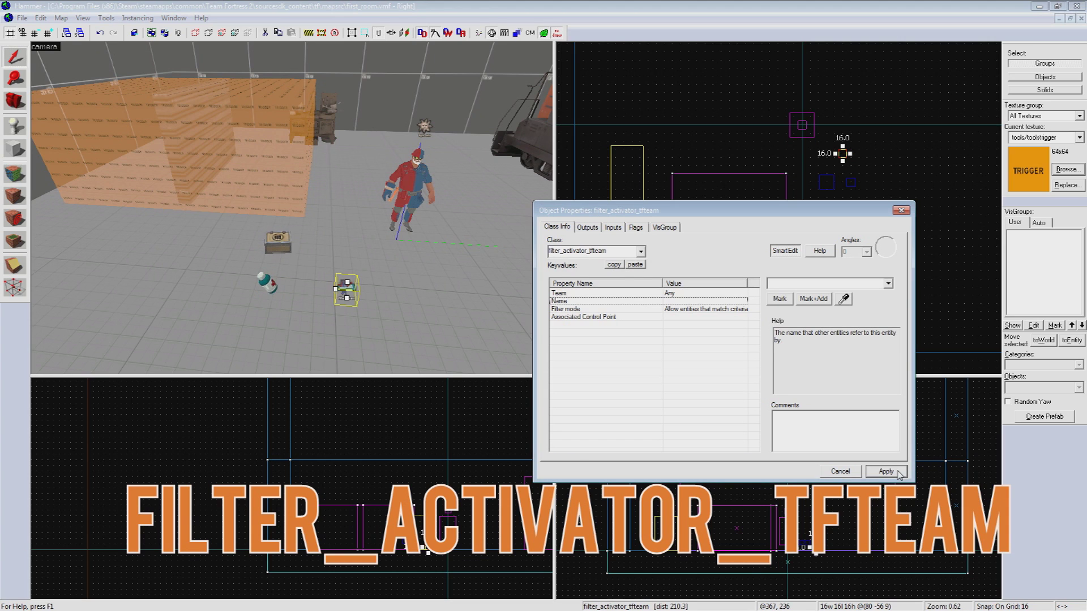
Set the filter_activator_tfteam entity's team to Red, name it filter_red and apply the properties.
{"action": "left_click", "coordinate": [683, 293]}
{"action": "key", "text": "z"}
{"action": "key", "text": "w"}
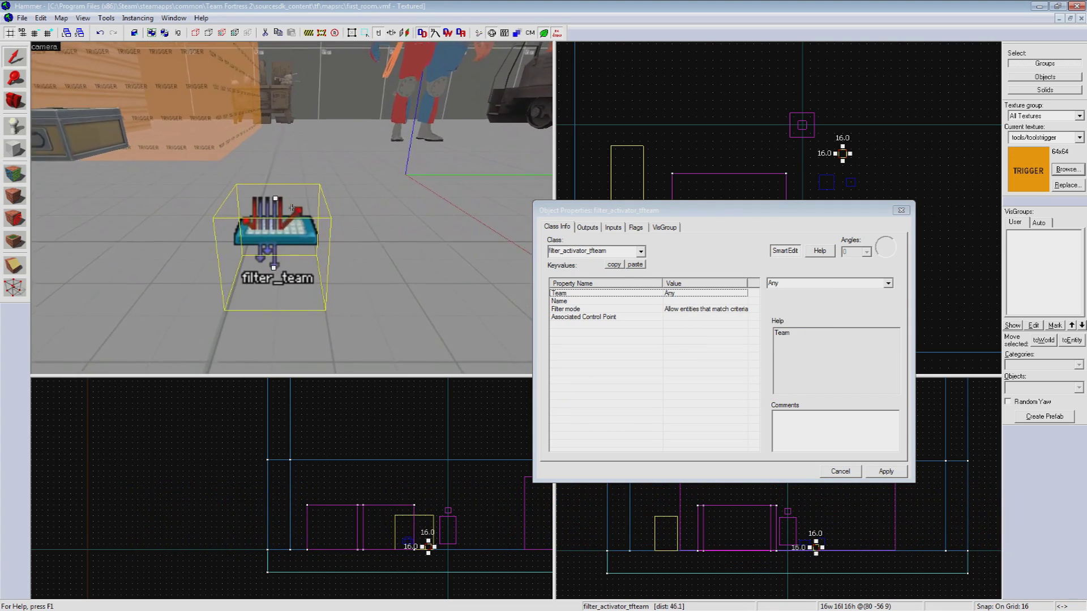
{"action": "key", "text": "s"}
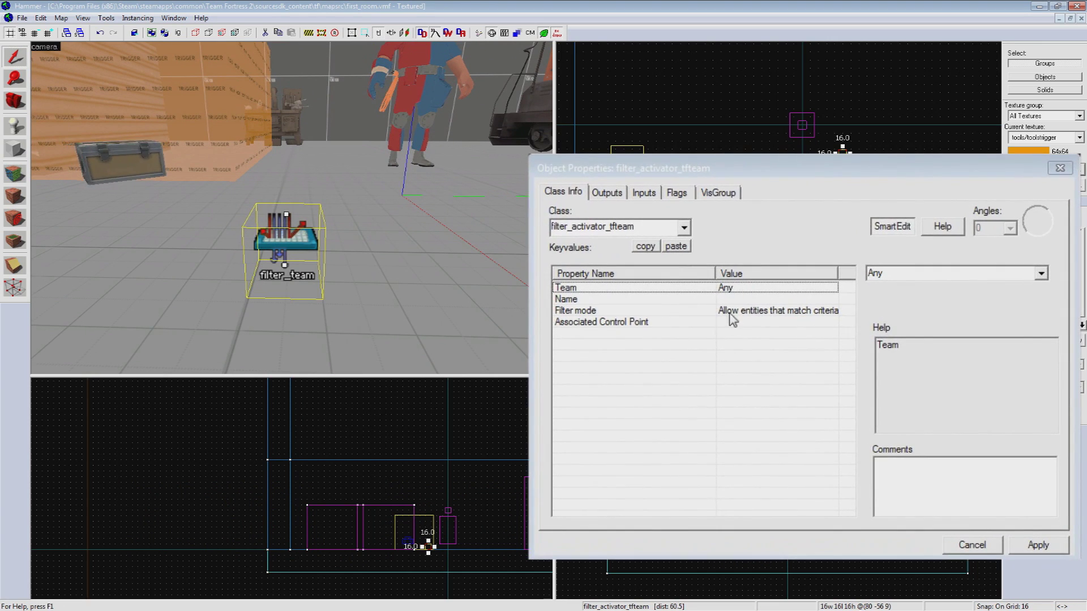
{"action": "left_click", "coordinate": [1042, 274]}
{"action": "left_click", "coordinate": [997, 295]}
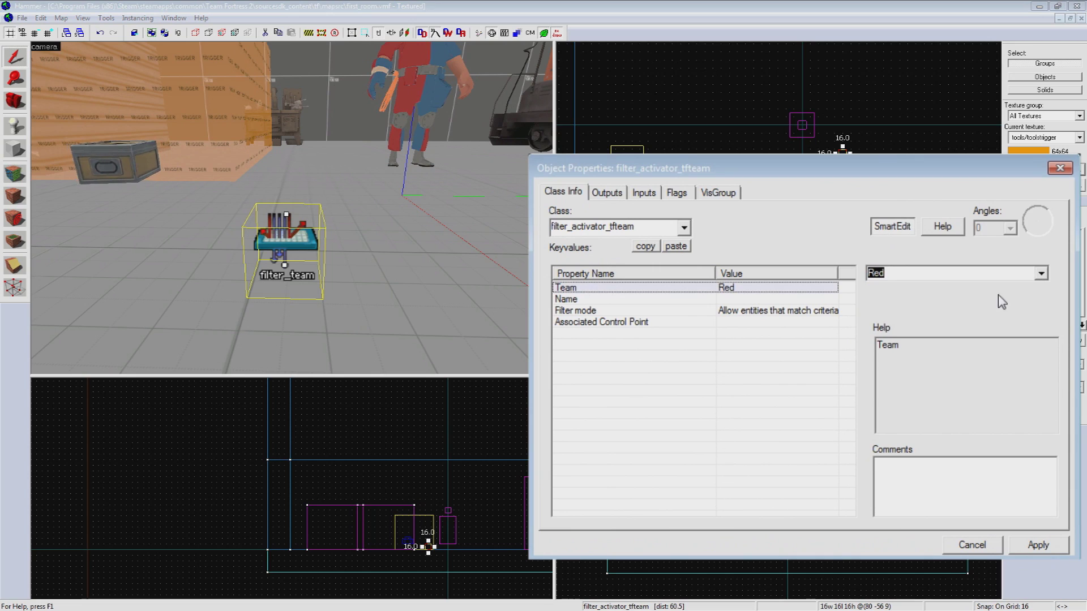
{"action": "left_click", "coordinate": [766, 301]}
{"action": "type", "text": "filter_red"}
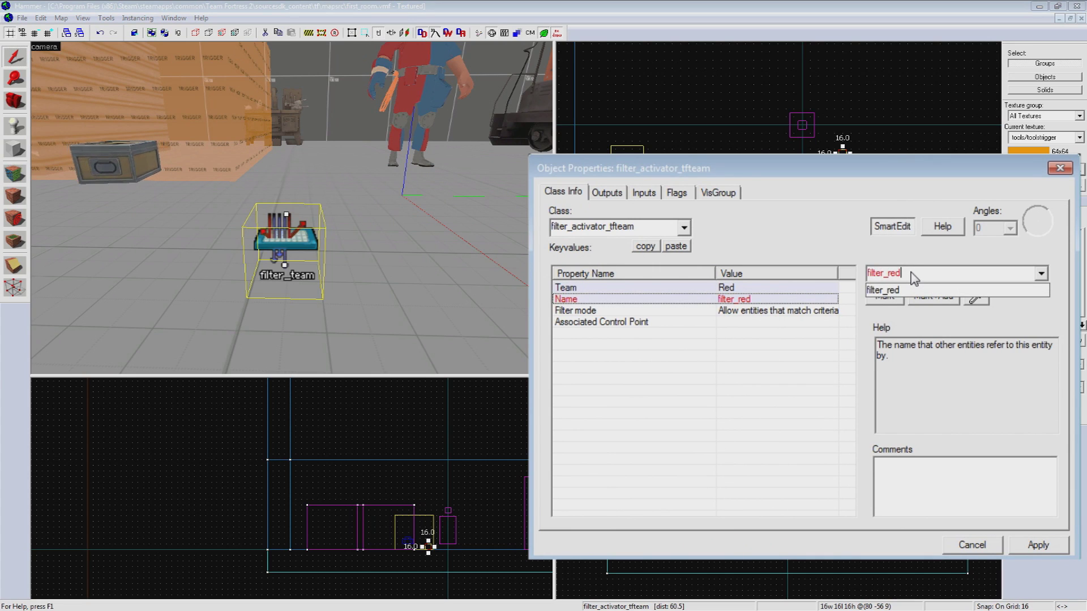
{"action": "key", "text": "Return"}
Duplicate the red team filter right beside the original and set the copy's team to Blue.
{"action": "left_click", "coordinate": [383, 289]}
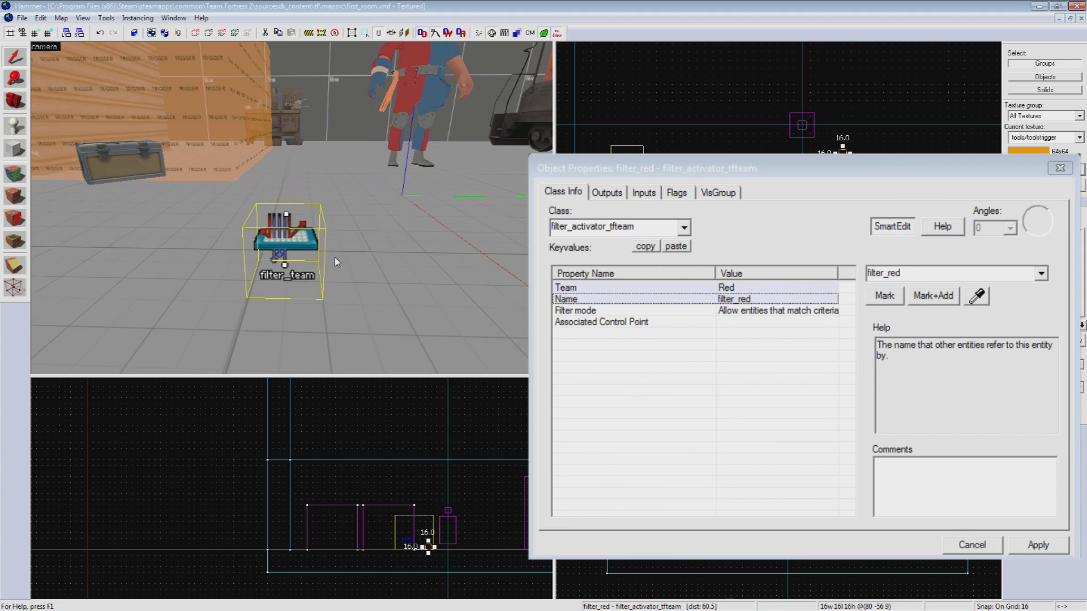
{"action": "left_click_drag", "start_coordinate": [271, 243], "coordinate": [381, 245], "text": "shift"}
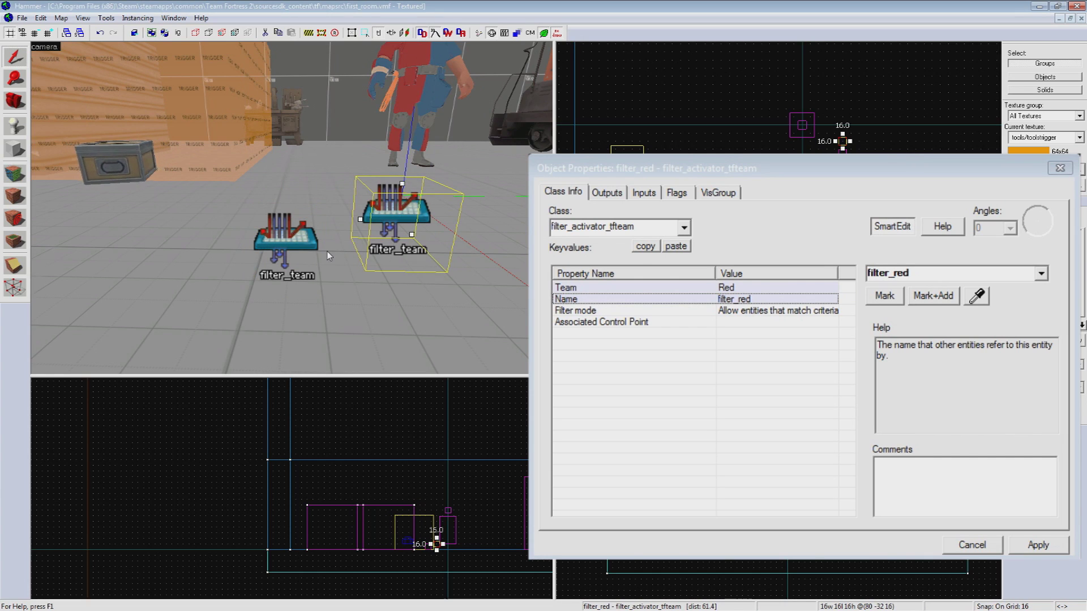
{"action": "left_click", "coordinate": [775, 287]}
{"action": "left_click", "coordinate": [1040, 274]}
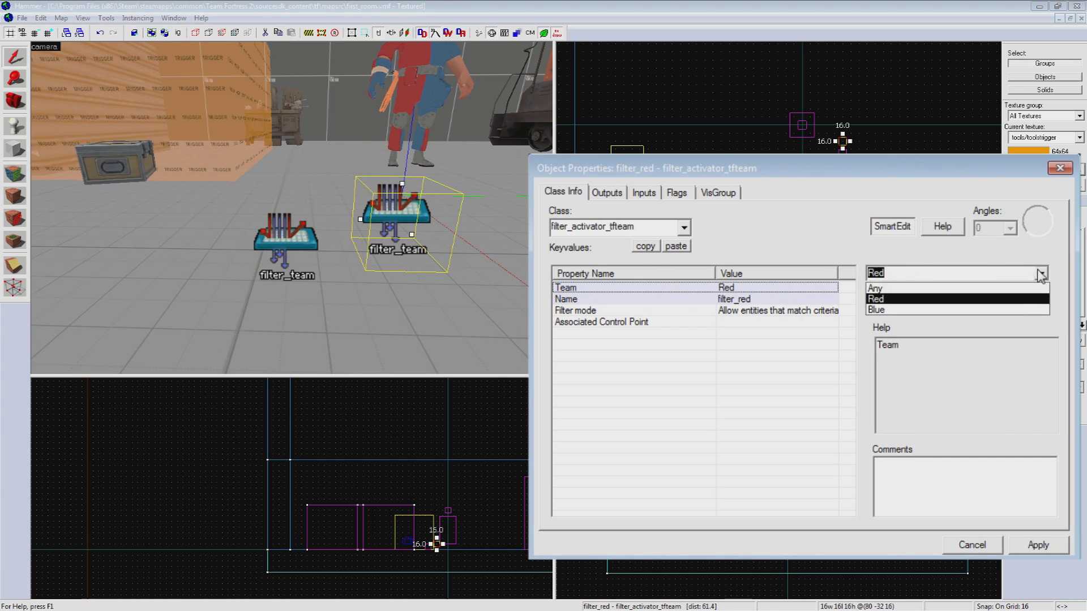
{"action": "left_click", "coordinate": [996, 311]}
Rename the duplicated team filter to filter_blu and apply the change.
{"action": "left_click", "coordinate": [753, 301]}
{"action": "left_click_drag", "start_coordinate": [914, 274], "coordinate": [893, 282]}
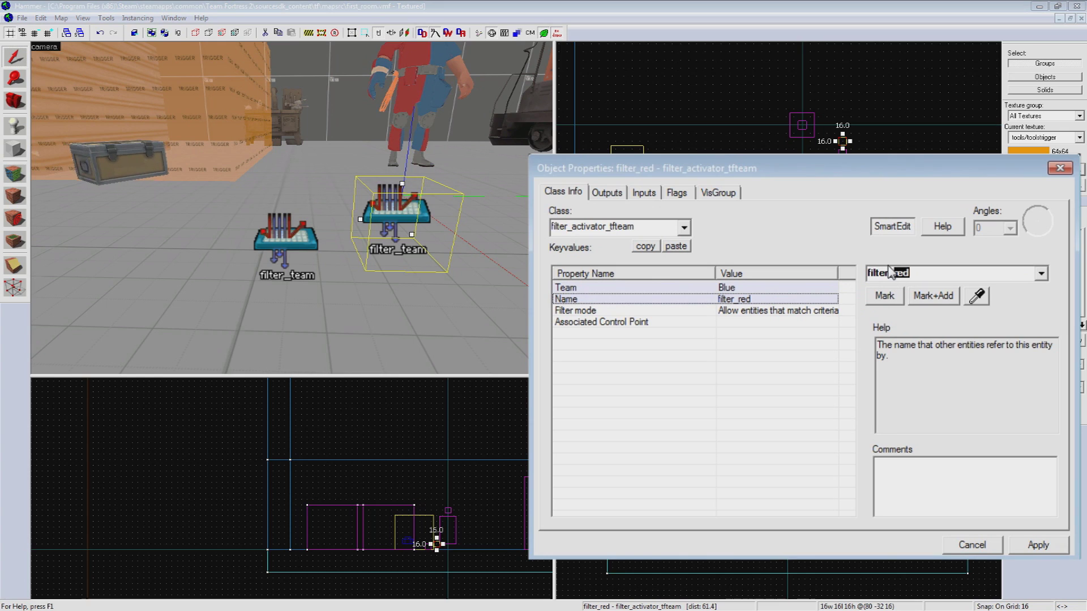
{"action": "type", "text": "blu"}
{"action": "left_click", "coordinate": [1030, 544]}
Set the Filter Name of the trigger_multiple around the door to filter_red and apply it.
{"action": "left_click", "coordinate": [217, 116]}
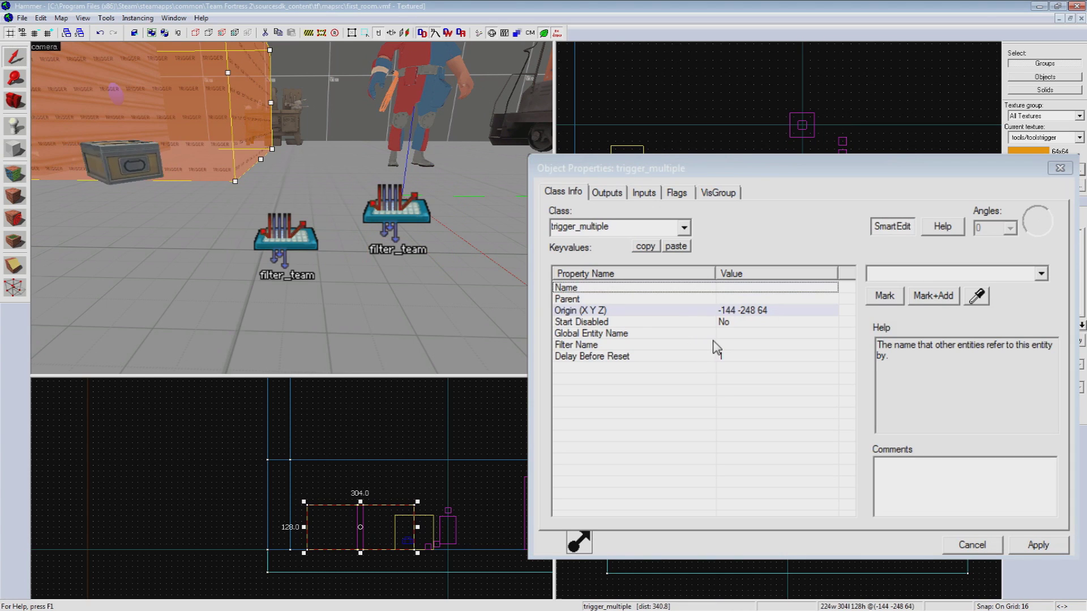
{"action": "key", "text": "z"}
{"action": "key", "text": "z"}
{"action": "left_click", "coordinate": [753, 337]}
{"action": "left_click", "coordinate": [754, 345]}
{"action": "left_click", "coordinate": [892, 273]}
{"action": "type", "text": "filte"}
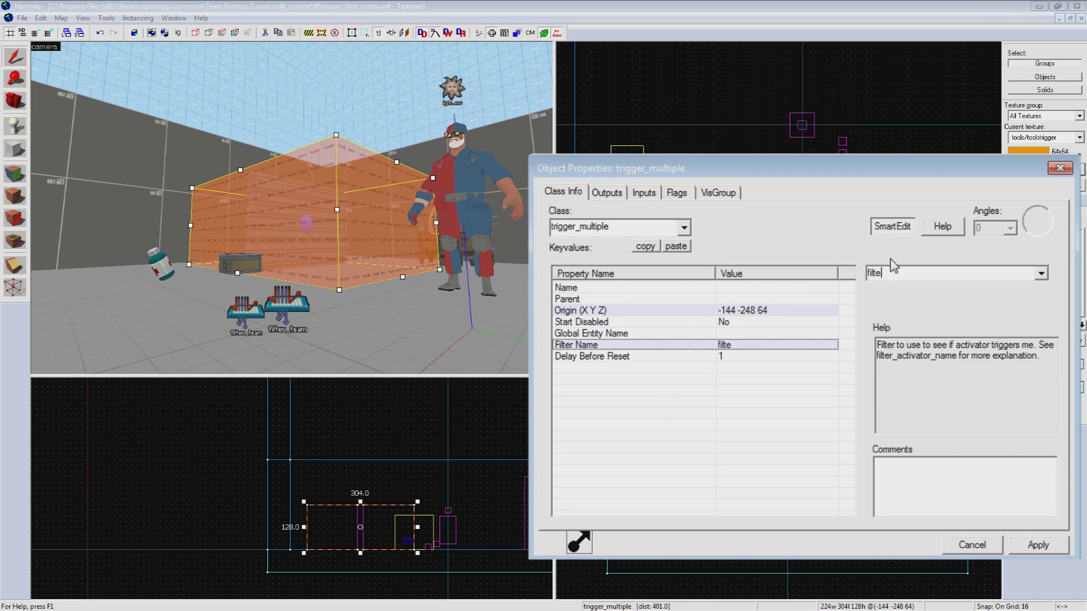
{"action": "type", "text": "r_red"}
{"action": "left_click", "coordinate": [1051, 550]}
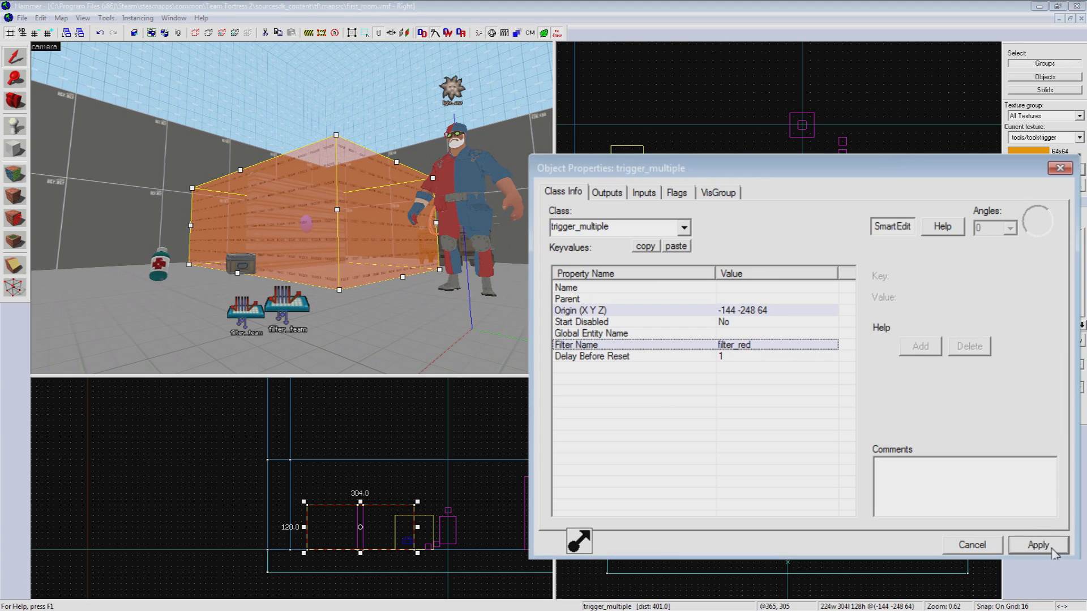
Compile and run the map with BSP normal, VIS fast and RAD fast.
{"action": "left_click", "coordinate": [22, 18]}
{"action": "left_click", "coordinate": [69, 141]}
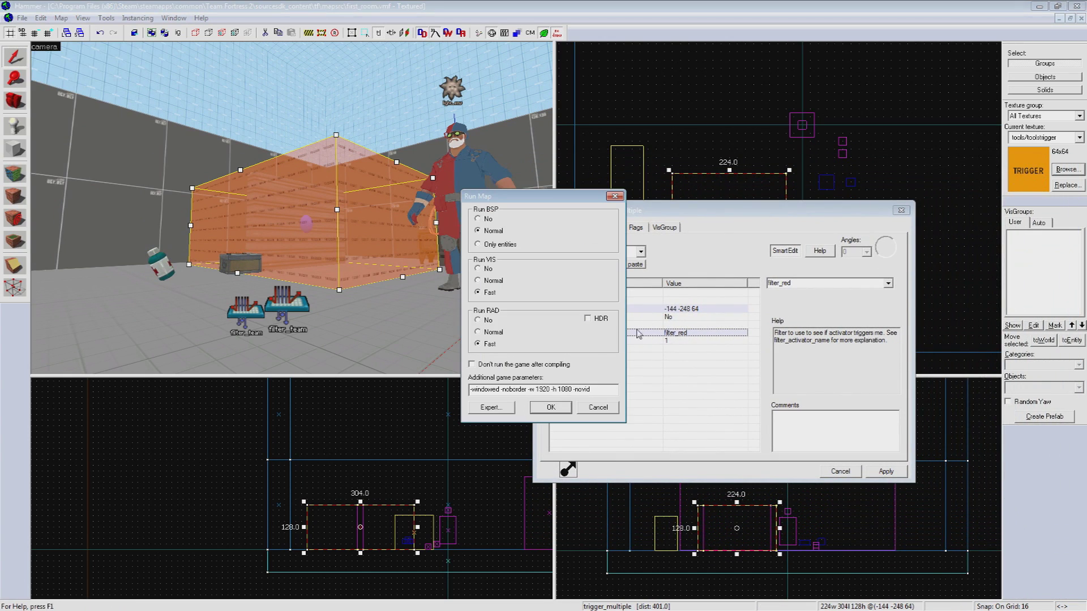
{"action": "key", "text": "Return"}
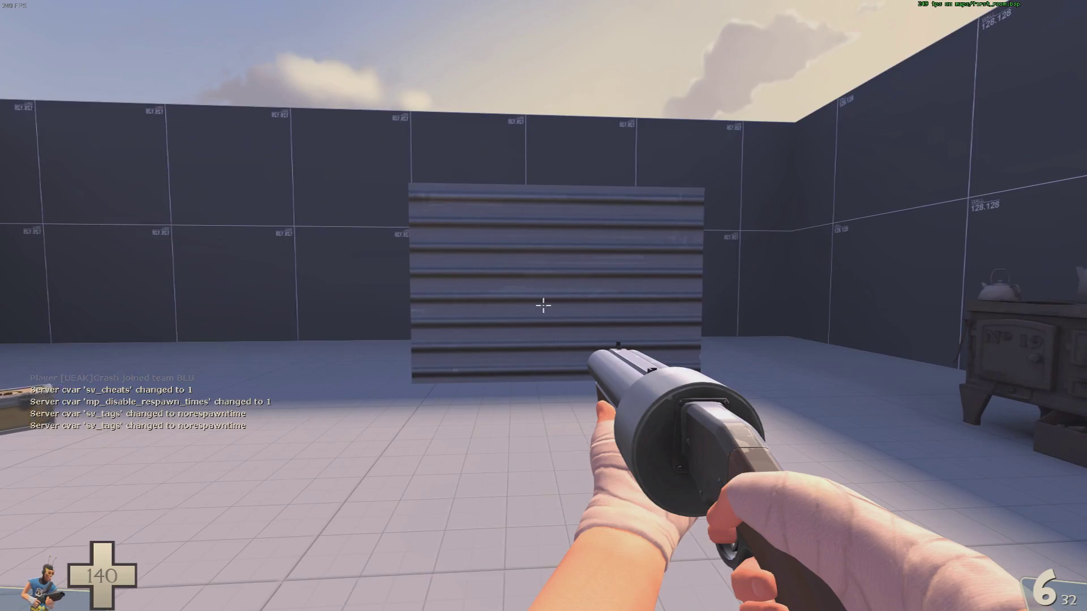
Test the door in the game by approaching it as BLU, then switch to team RED and approach it again.
{"action": "key", "text": "w"}
{"action": "key", "text": "s"}
{"action": "key", "text": "period"}
{"action": "left_click", "coordinate": [543, 305]}
{"action": "key", "text": "1"}
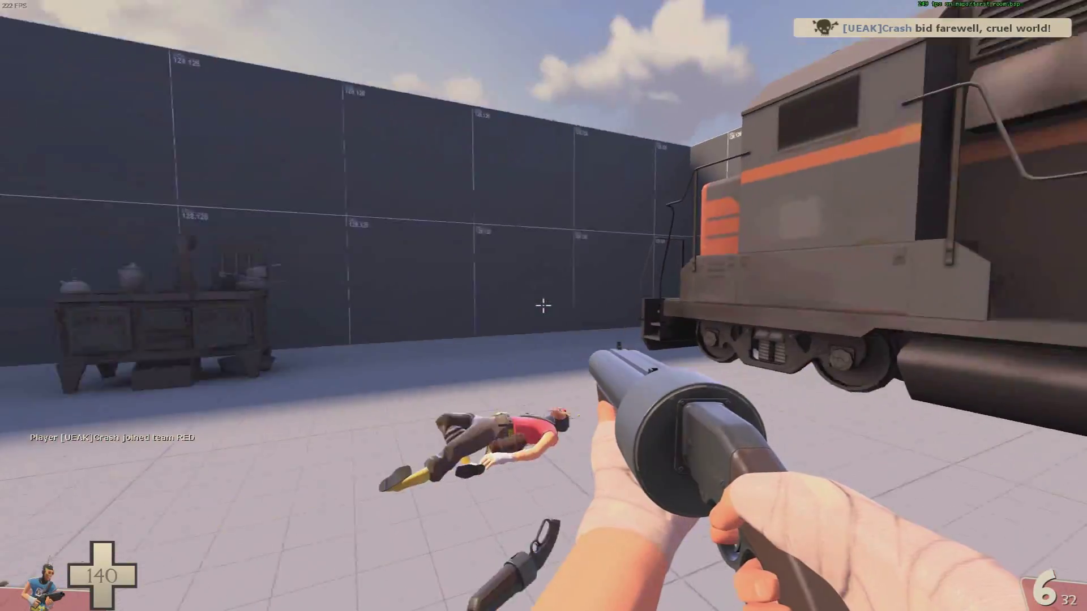
{"action": "key", "text": "d"}
{"action": "key", "text": "w"}
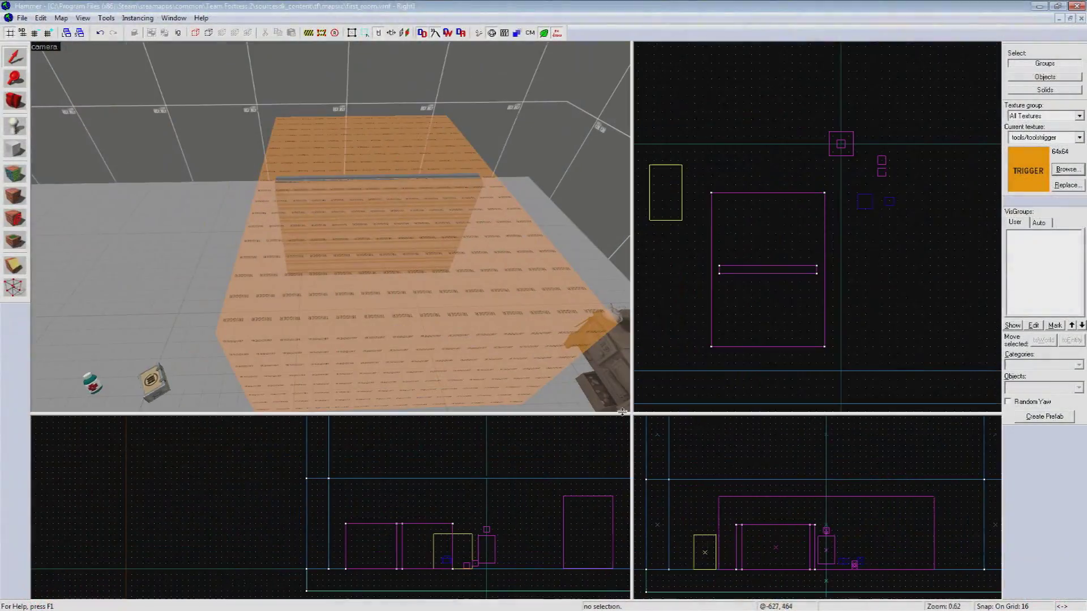
Back in Hammer, select the trigger_multiple together with the func_door inside it.
{"action": "key", "text": "z"}
{"action": "key", "text": "s"}
{"action": "key", "text": "d"}
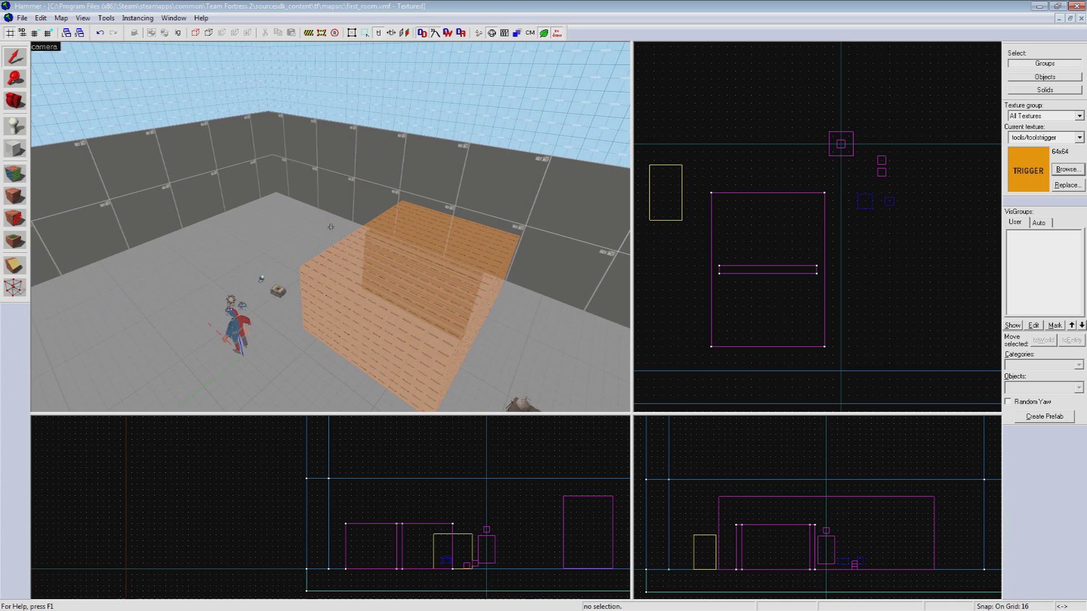
{"action": "key", "text": "w"}
{"action": "key", "text": "z"}
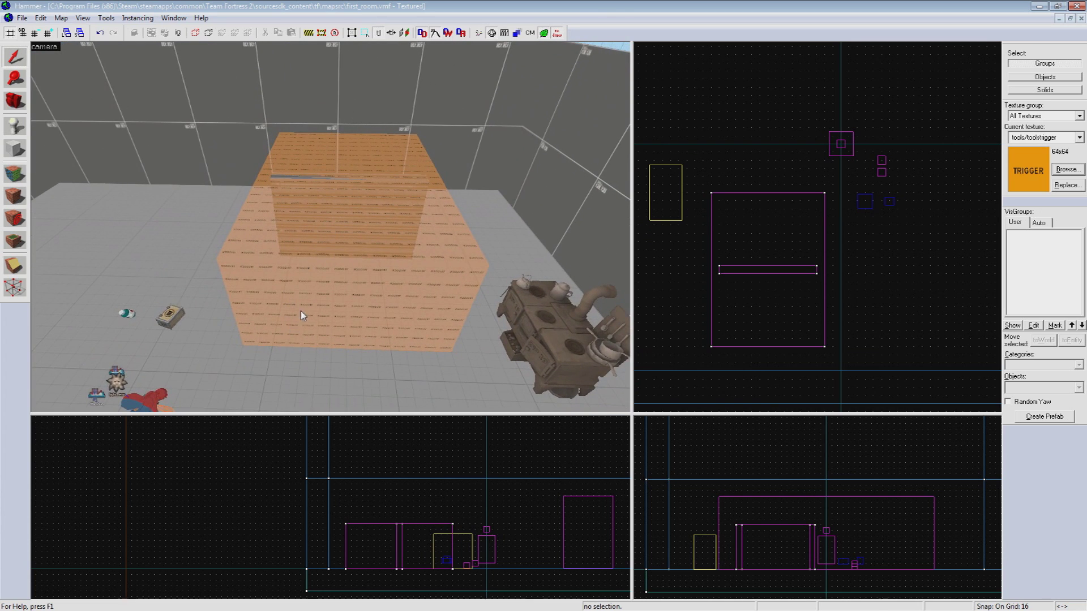
{"action": "left_click", "coordinate": [338, 226]}
{"action": "scroll", "coordinate": [330, 227], "scroll_direction": "up", "scroll_amount": 5}
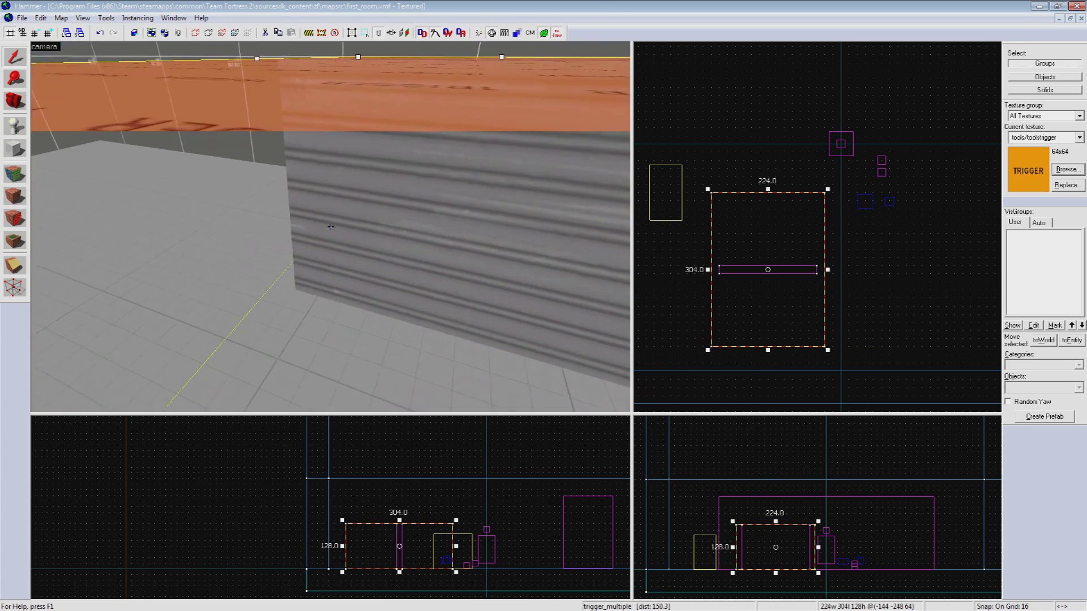
{"action": "scroll", "coordinate": [330, 226], "scroll_direction": "up", "scroll_amount": 2}
{"action": "left_click", "coordinate": [331, 227], "text": "ctrl"}
{"action": "scroll", "coordinate": [331, 226], "scroll_direction": "down", "scroll_amount": 8}
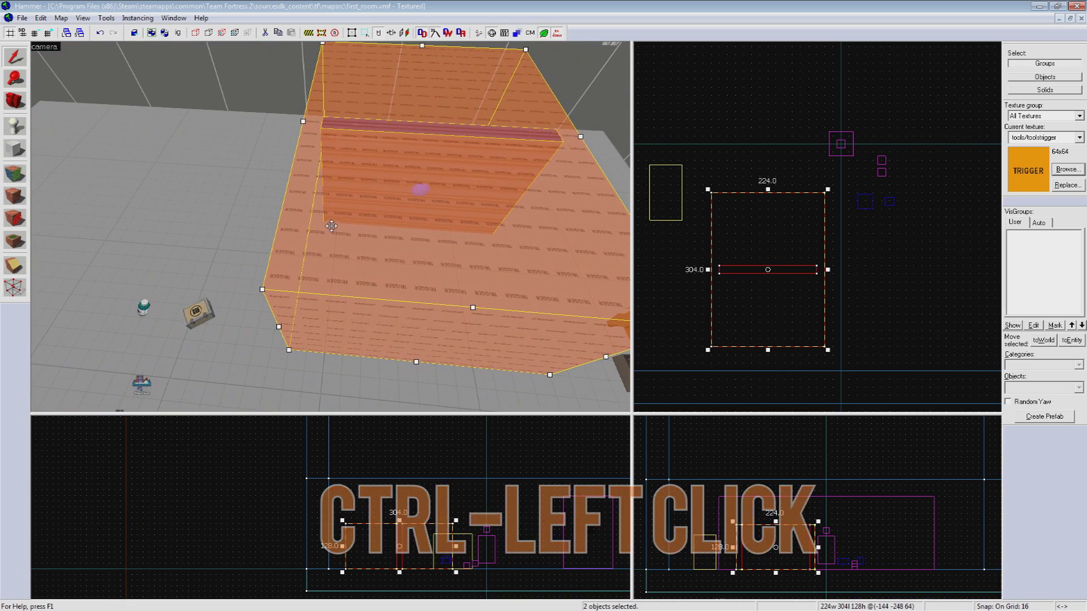
{"action": "scroll", "coordinate": [763, 245], "scroll_direction": "down", "scroll_amount": 2}
Place a copy of the selected door and trigger beside the originals, centred at about 272 -248 64.
{"action": "left_click_drag", "start_coordinate": [764, 245], "coordinate": [909, 251]}
{"action": "key", "text": "z"}
{"action": "key", "text": "z"}
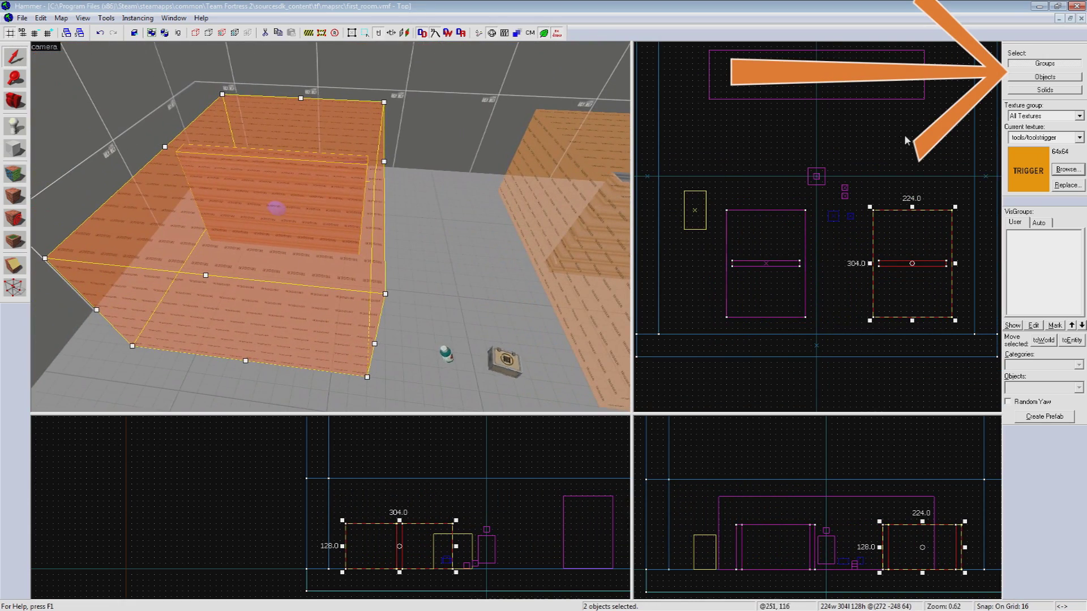
{"action": "key", "text": "z"}
{"action": "key", "text": "a"}
{"action": "key", "text": "z"}
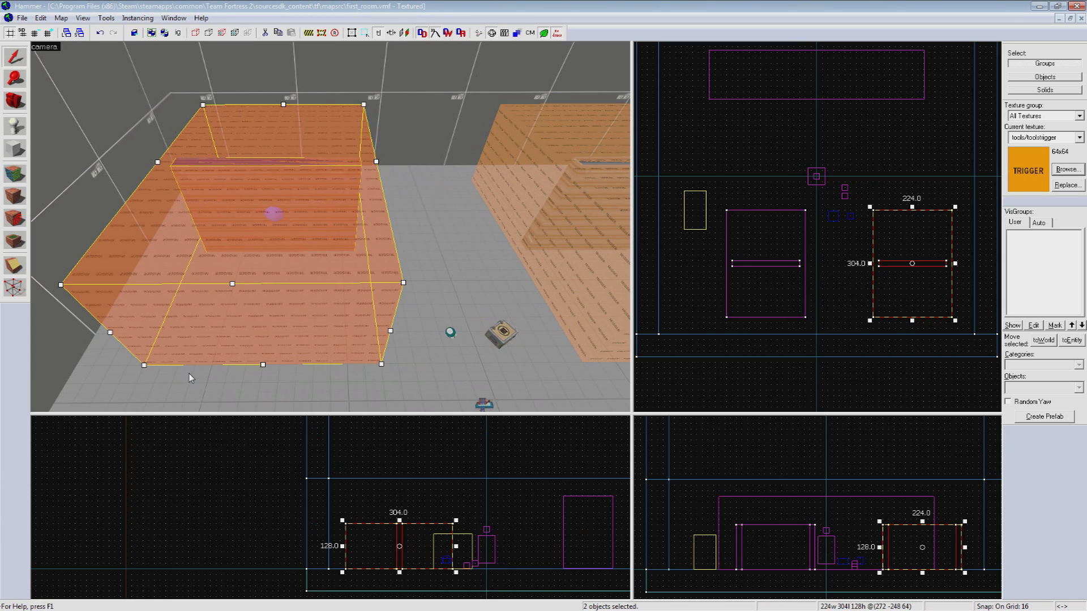
Replace every occurrence of "red" with "blu" within the selected door and trigger copies.
{"action": "key", "text": "ctrl+shift+r"}
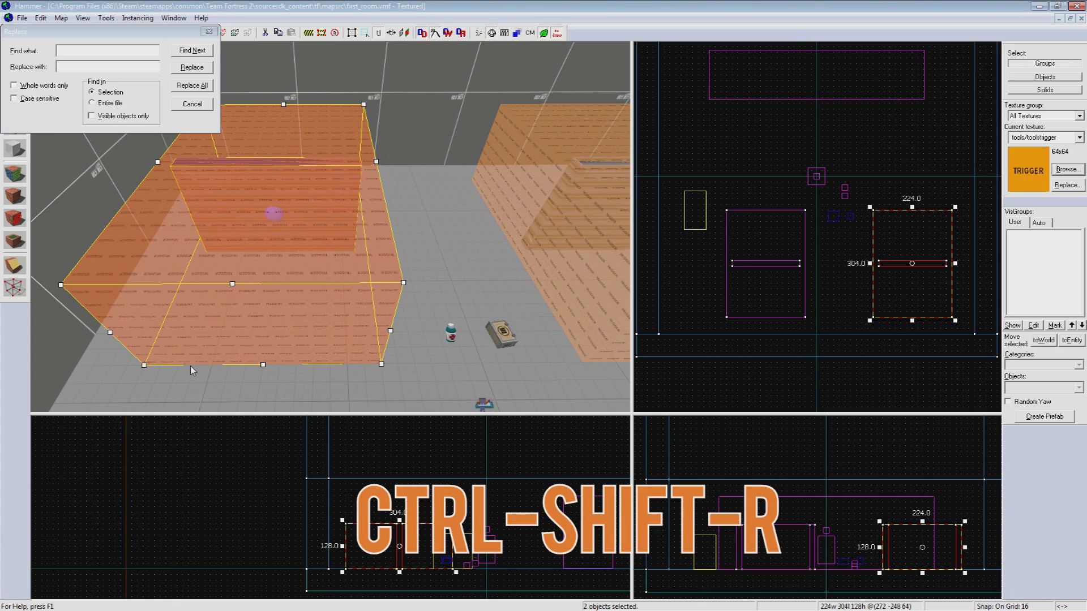
{"action": "left_click_drag", "start_coordinate": [119, 32], "coordinate": [365, 173]}
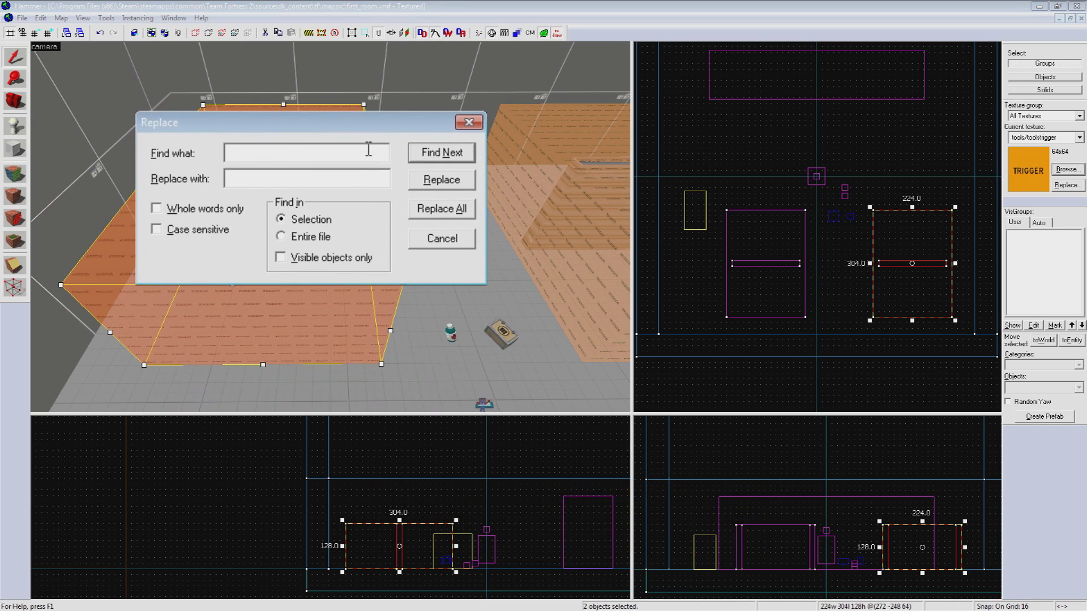
{"action": "left_click", "coordinate": [368, 181]}
{"action": "type", "text": "blu"}
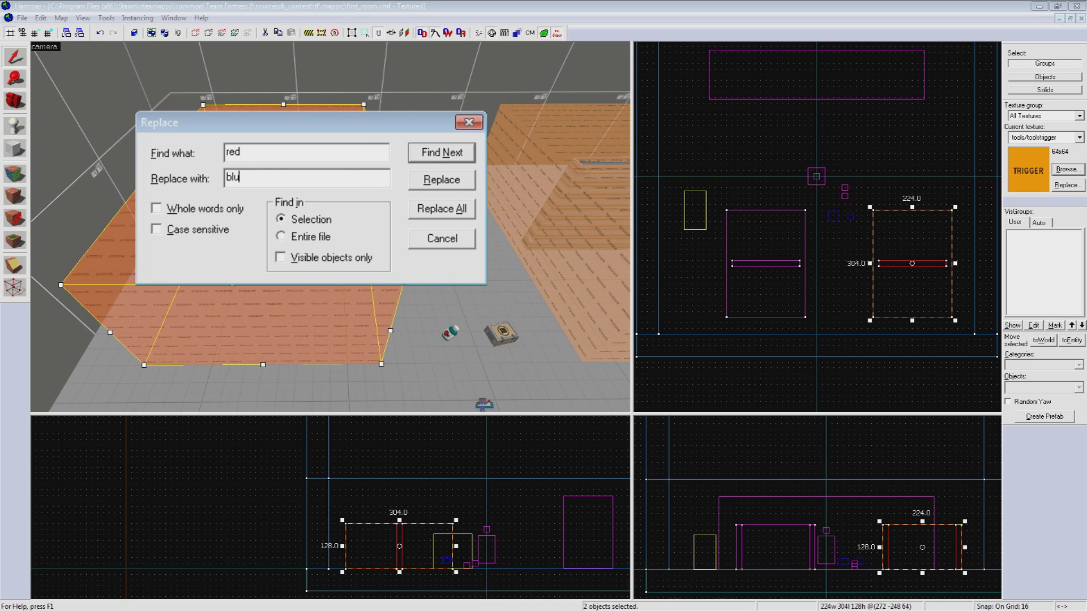
{"action": "left_click", "coordinate": [450, 187]}
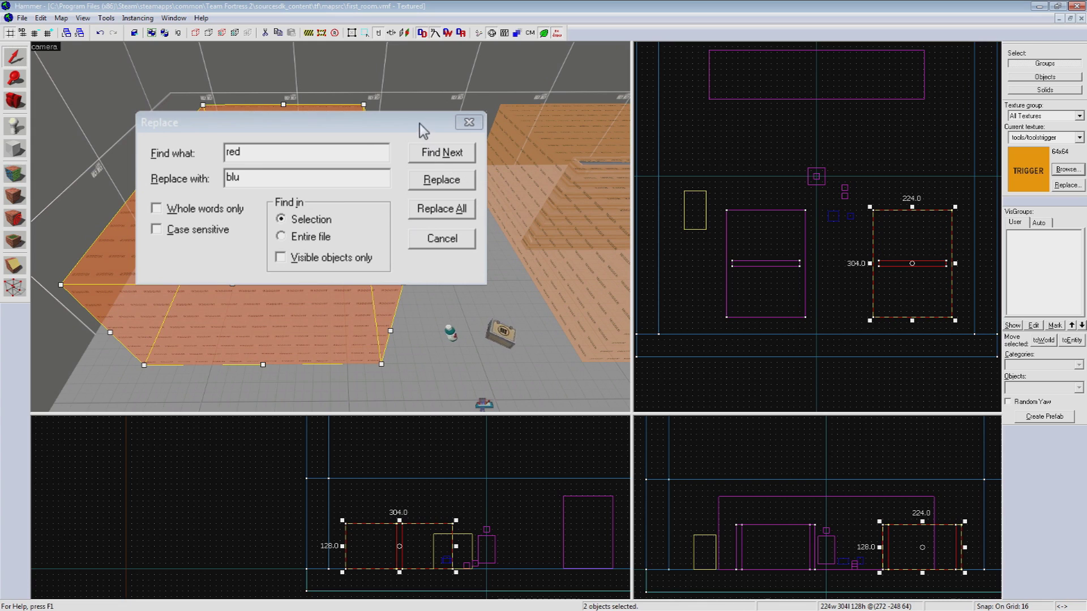
{"action": "left_click", "coordinate": [447, 210]}
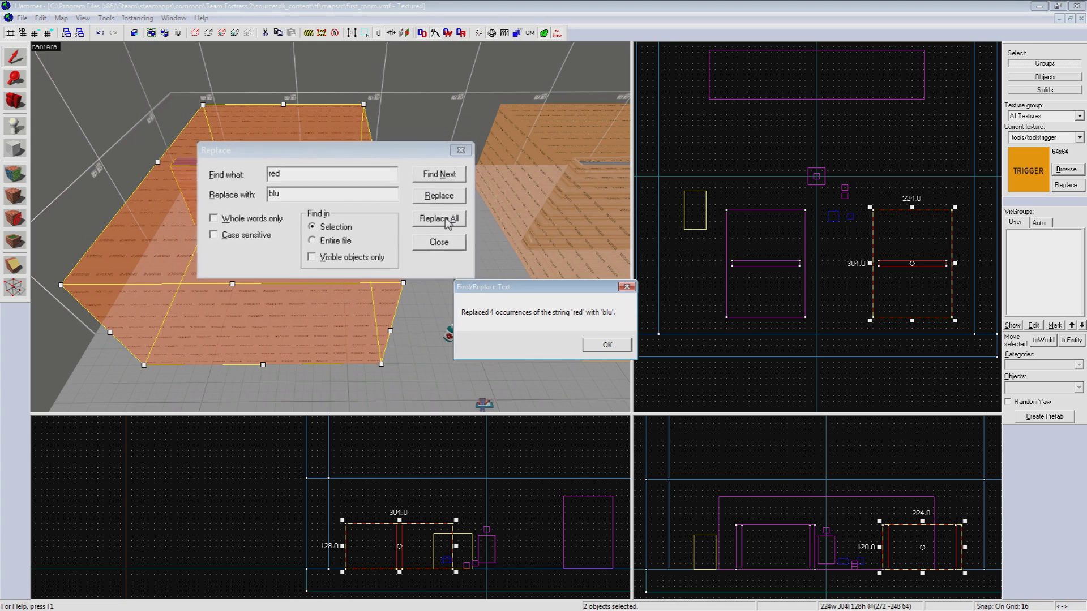
{"action": "left_click", "coordinate": [607, 344]}
{"action": "left_click", "coordinate": [535, 296]}
Check the copied trigger's filter name and output targets, then close its properties and the Replace dialog.
{"action": "double_click", "coordinate": [221, 164]}
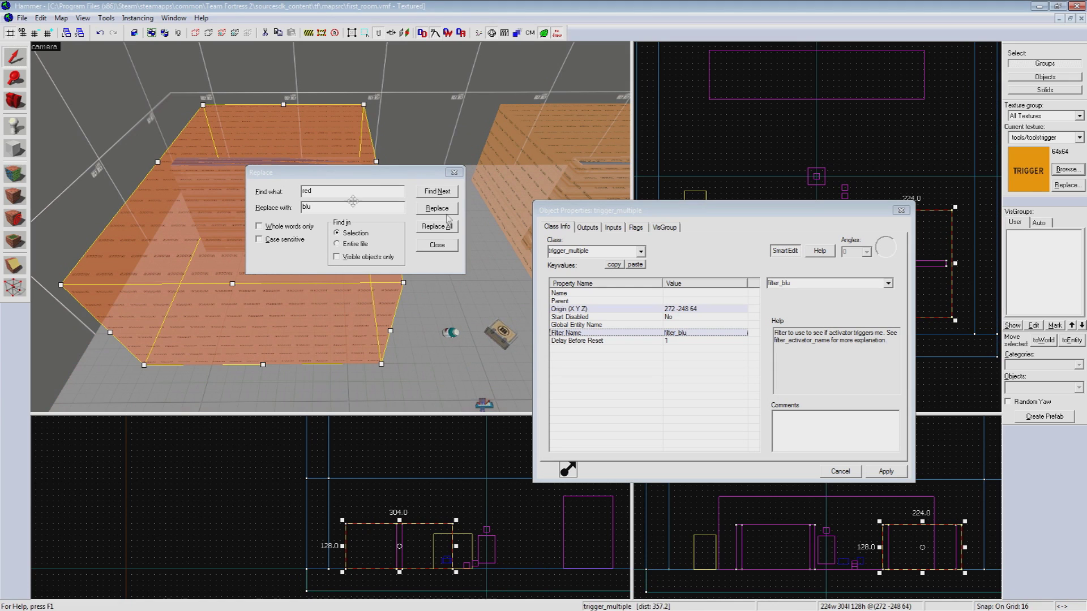
{"action": "left_click", "coordinate": [587, 226]}
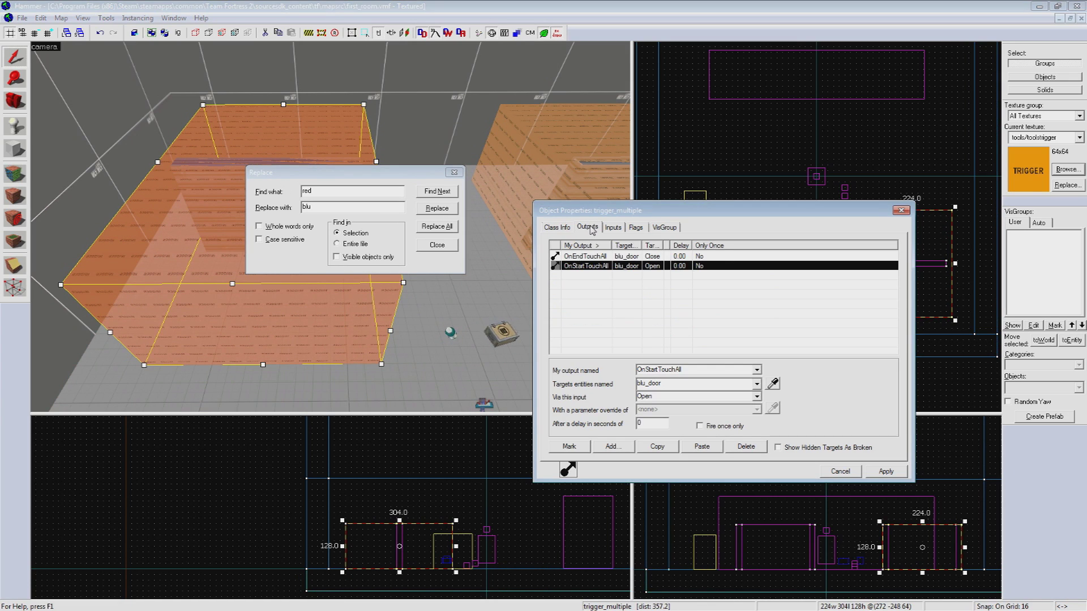
{"action": "left_click", "coordinate": [901, 211]}
{"action": "left_click", "coordinate": [454, 172]}
Compile and run the map again with the duplicated door, using normal BSP and fast VIS and RAD.
{"action": "left_click", "coordinate": [21, 18]}
{"action": "left_click", "coordinate": [50, 149]}
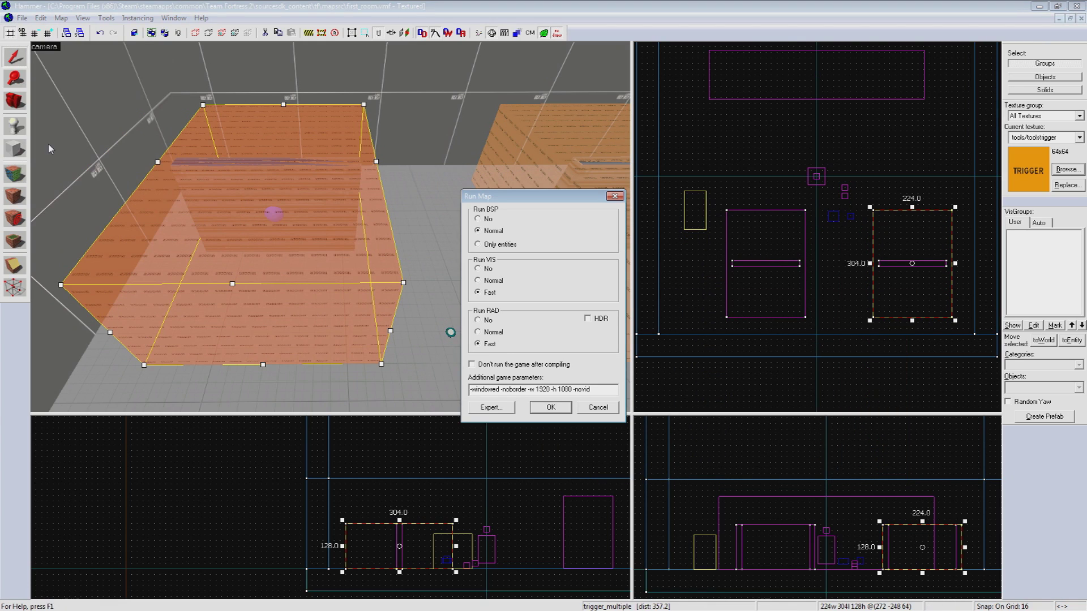
{"action": "left_click", "coordinate": [550, 407]}
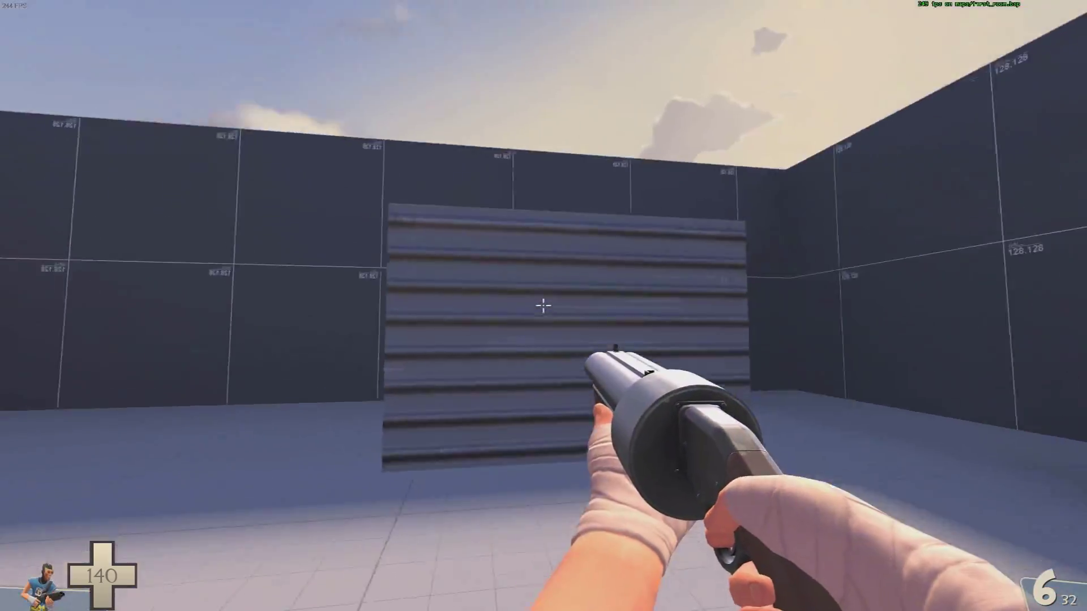
Test both team doors in the game as BLU, then switch to team RED, approach them and perform a taunt.
{"action": "left_click", "coordinate": [543, 305]}
{"action": "key", "text": "period"}
{"action": "left_click", "coordinate": [803, 365]}
{"action": "key", "text": "1"}
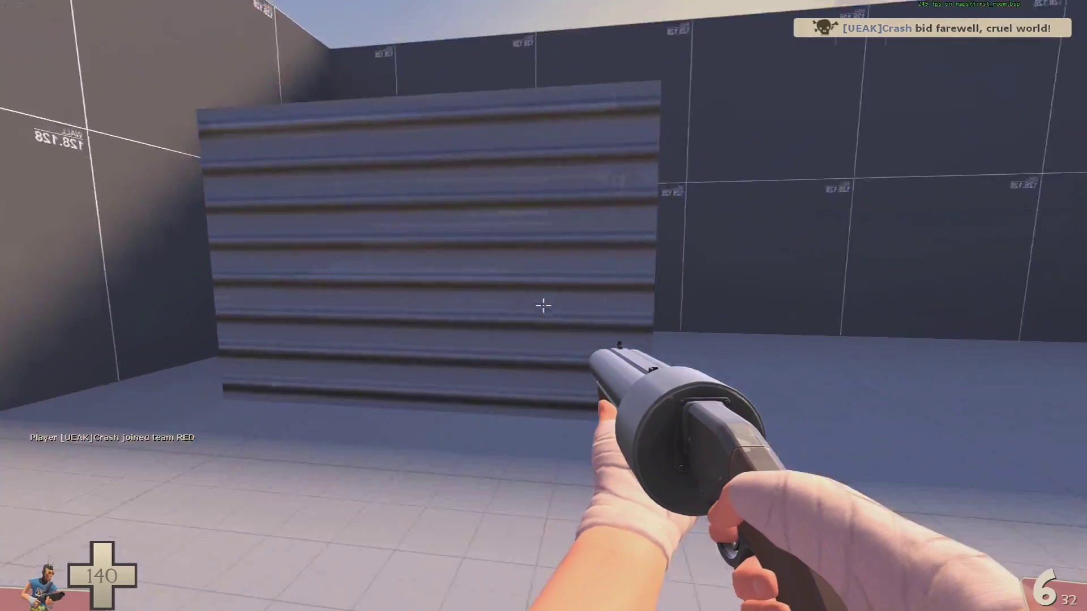
{"action": "left_click", "coordinate": [544, 306]}
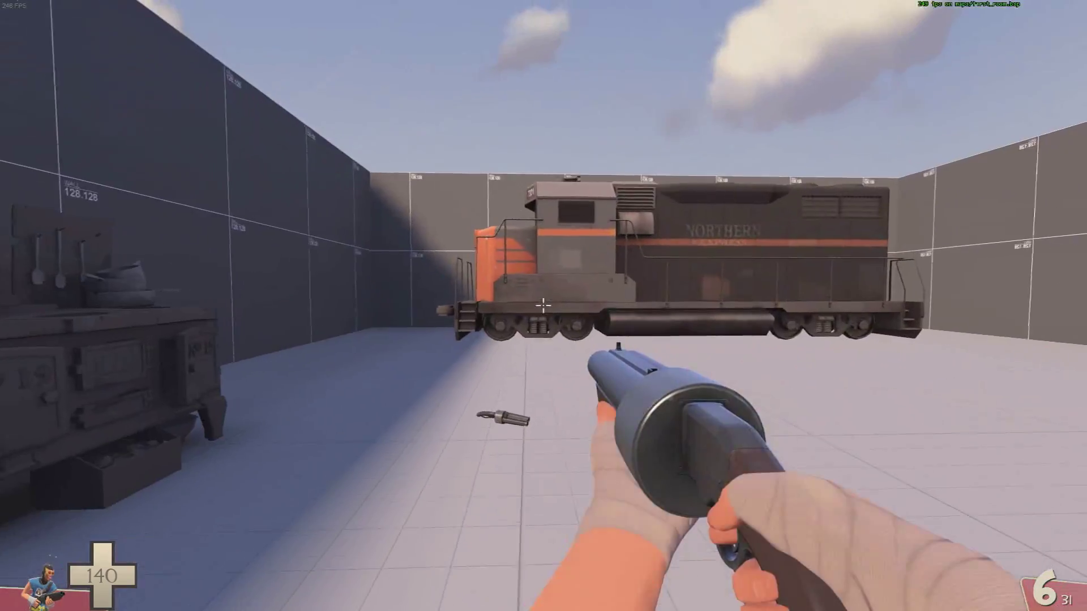
{"action": "key", "text": "g"}
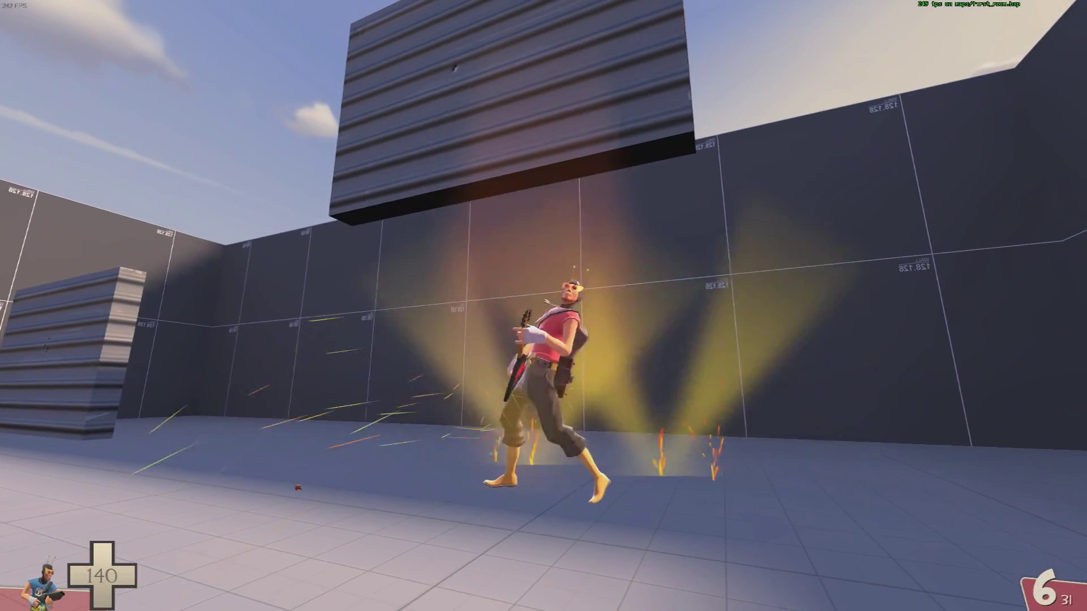